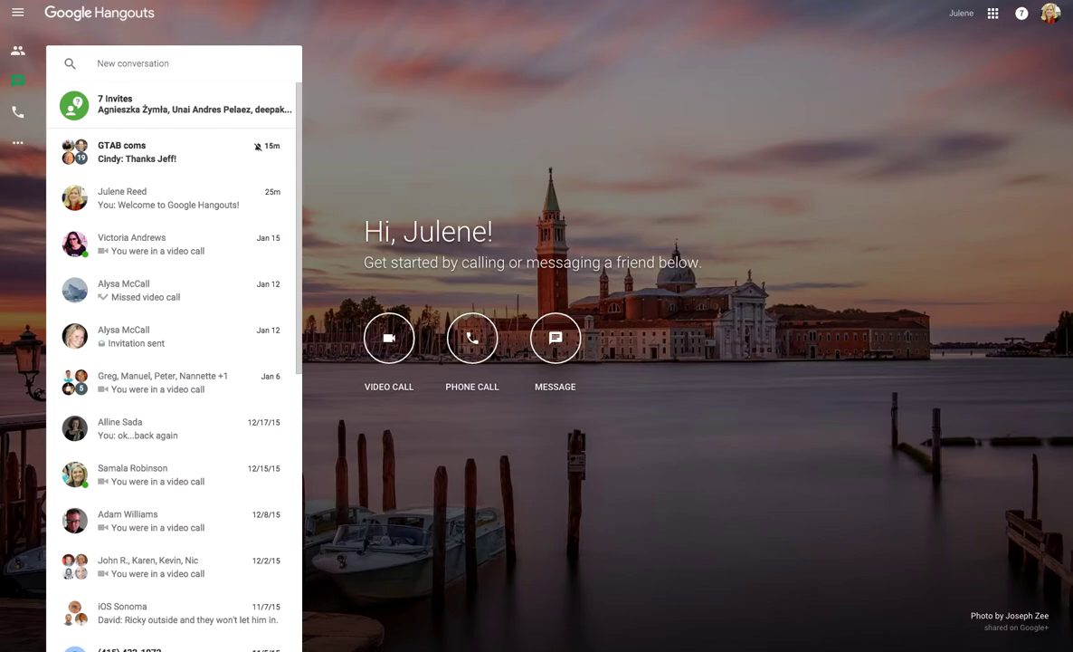
Go to the Hangouts On Air page and begin a new Hangout On Air.
click(18, 16)
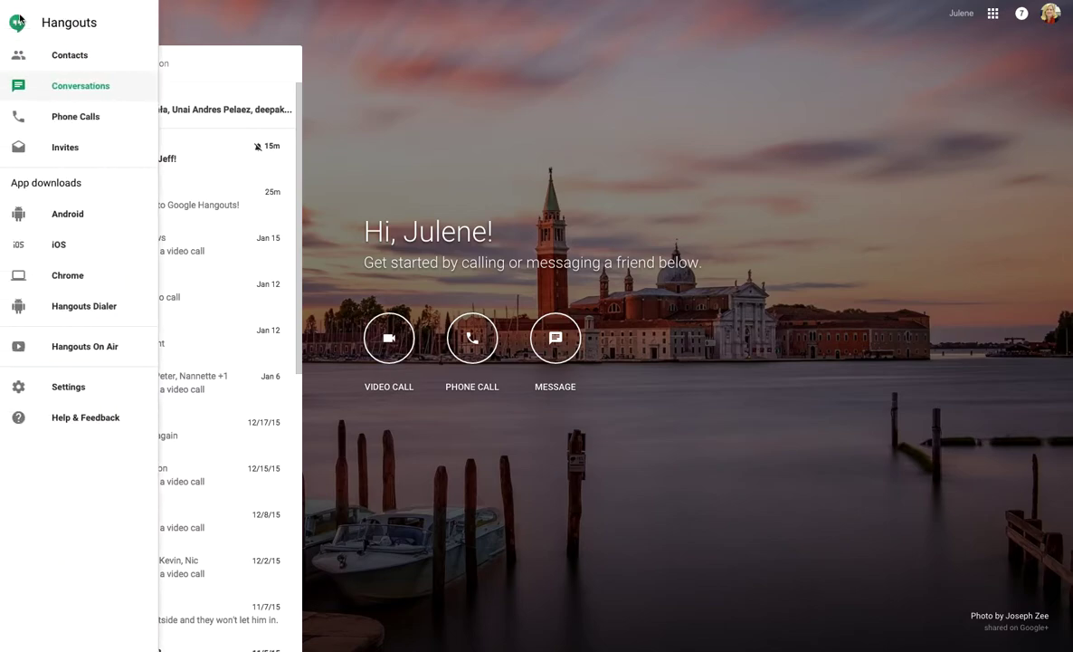
click(46, 348)
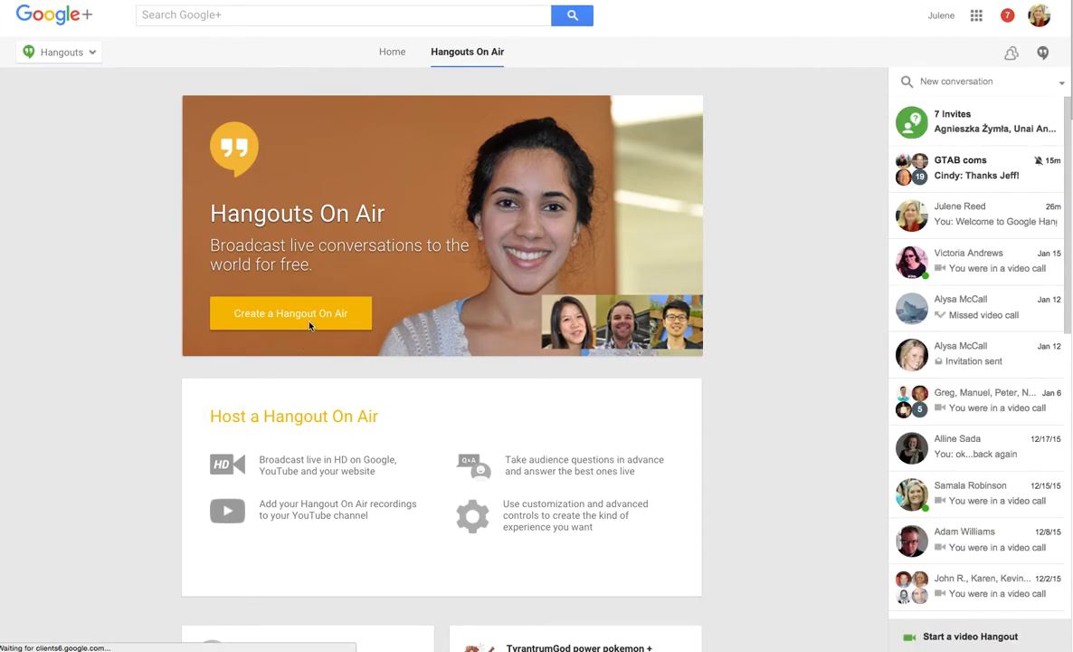
click(311, 321)
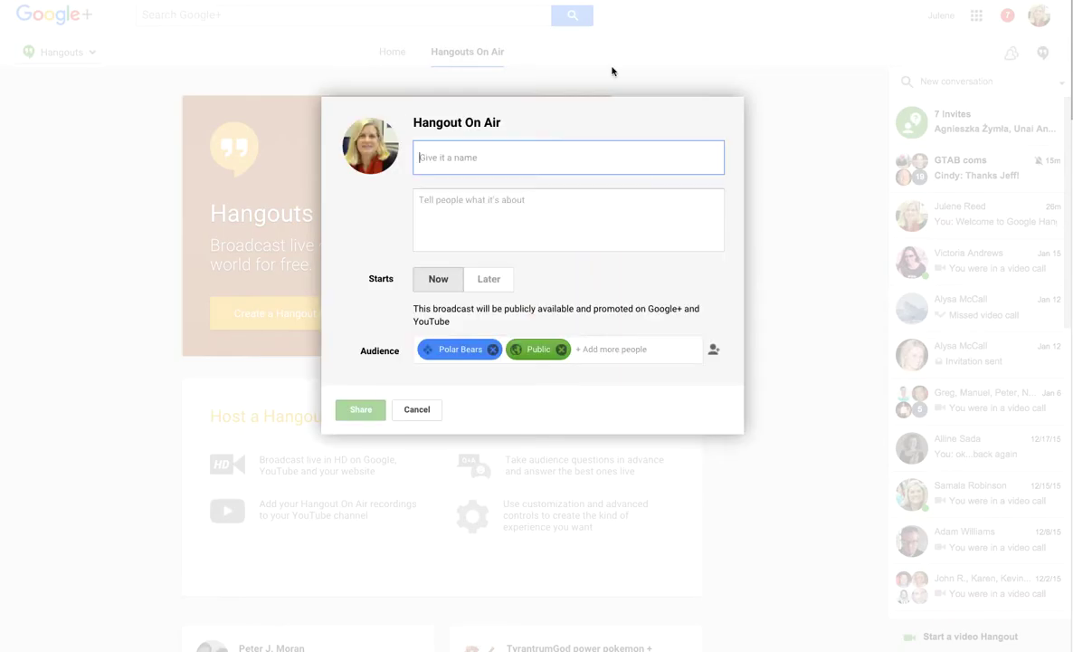
Name the broadcast 'Google PD on Hangout on Air' with no description, scheduled for Feb 20, 2016.
text(Google PD on Hangout on Air)
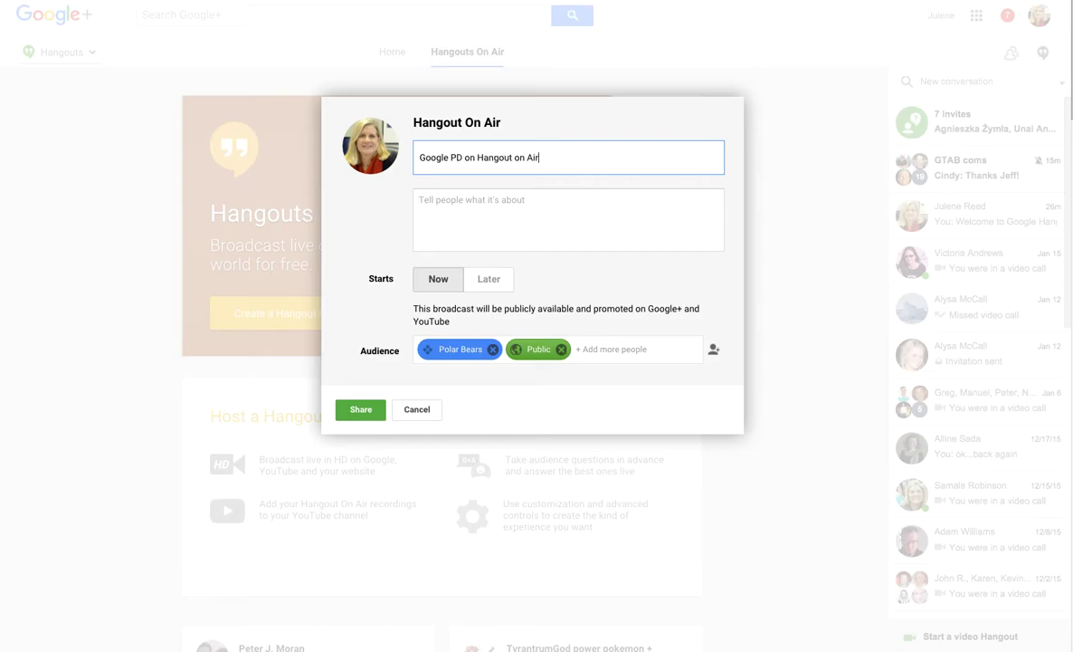
click(537, 212)
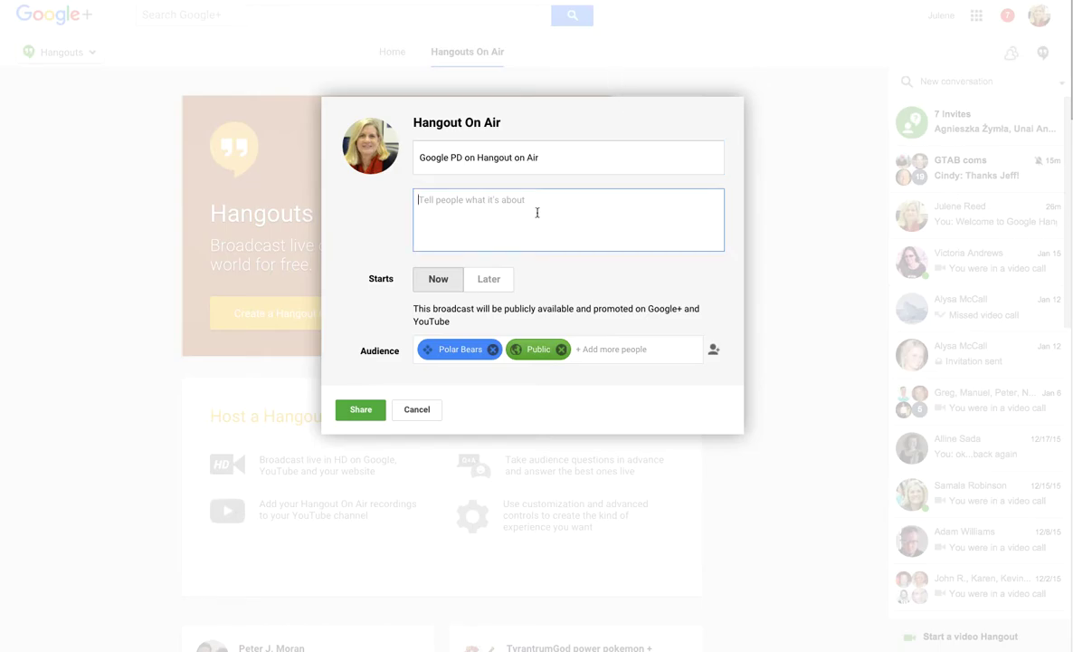
click(454, 286)
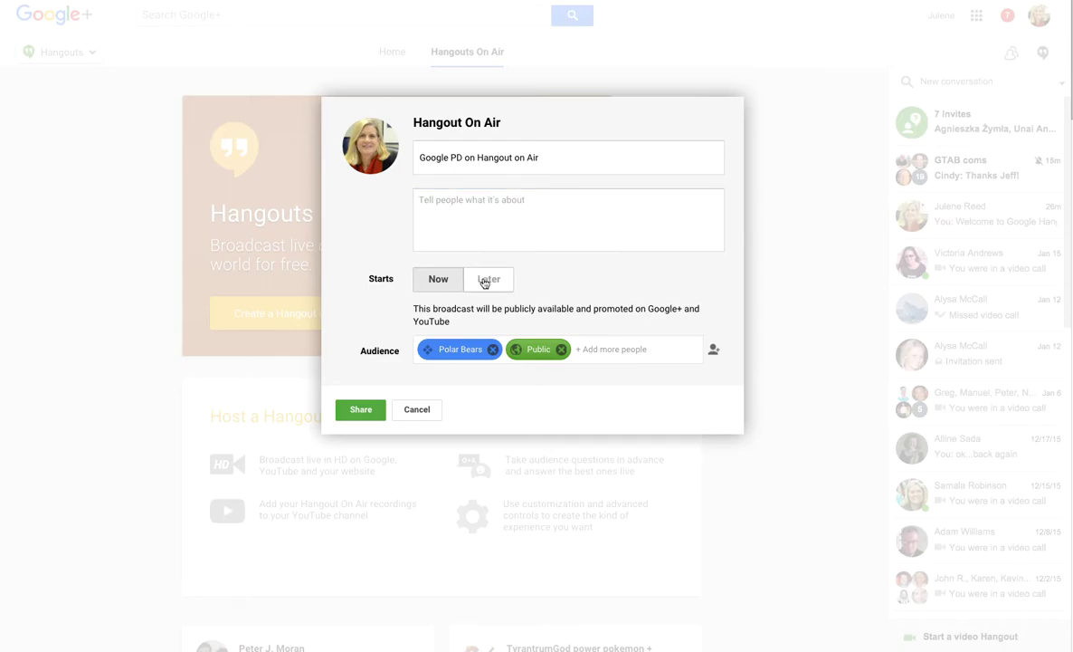
click(484, 280)
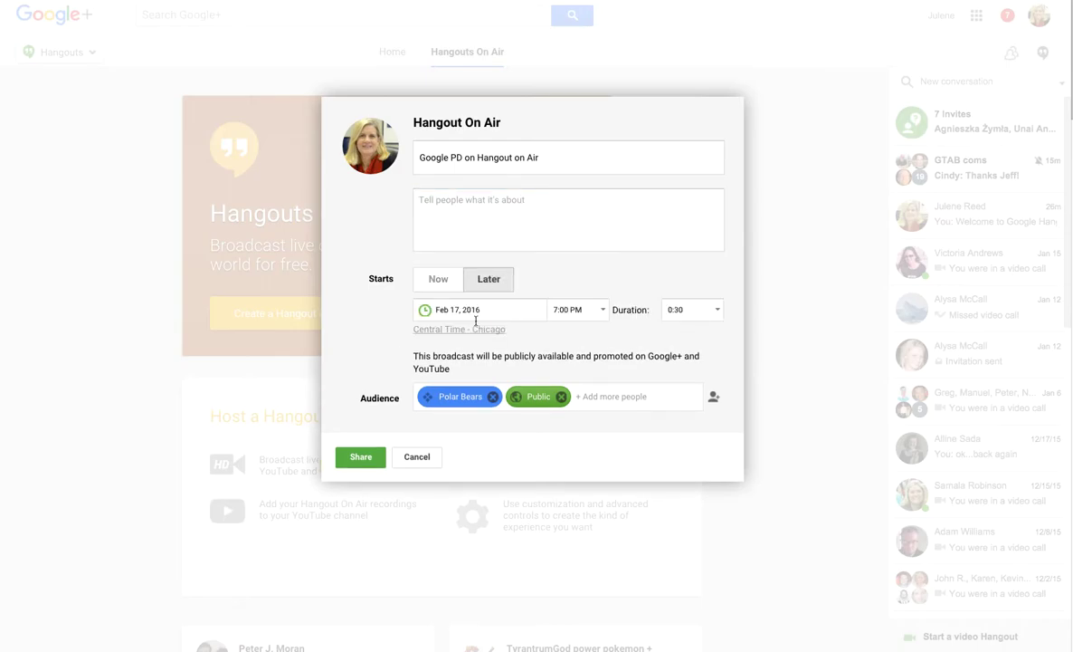
click(476, 312)
click(519, 400)
Replace the Polar Bears and Public audience with the host's own account and share.
click(492, 398)
click(473, 397)
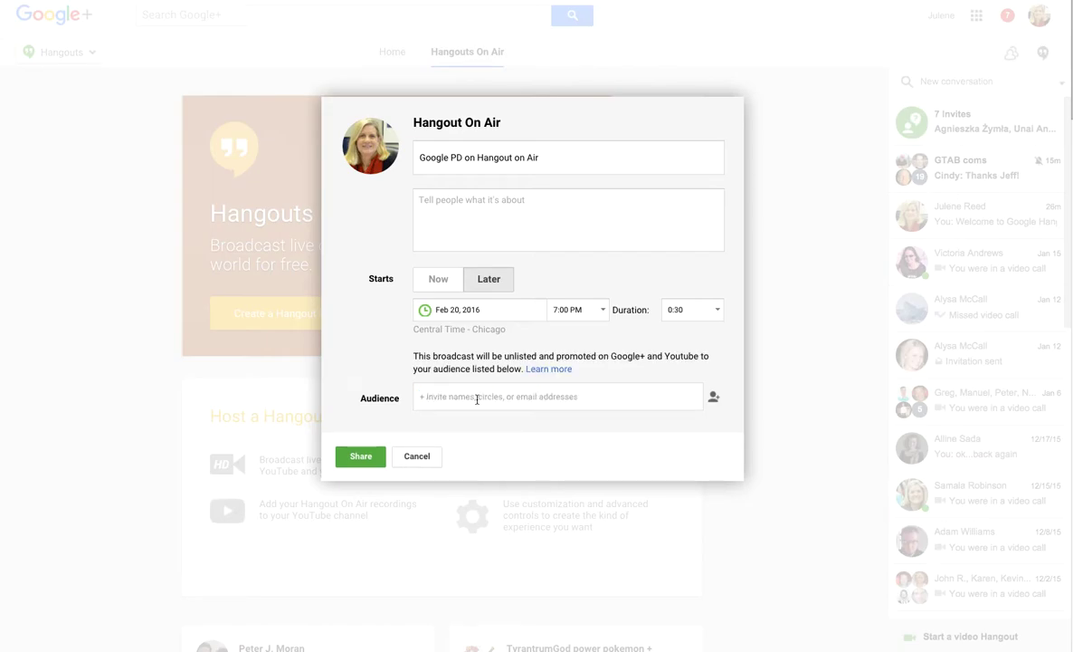
text(jreed)
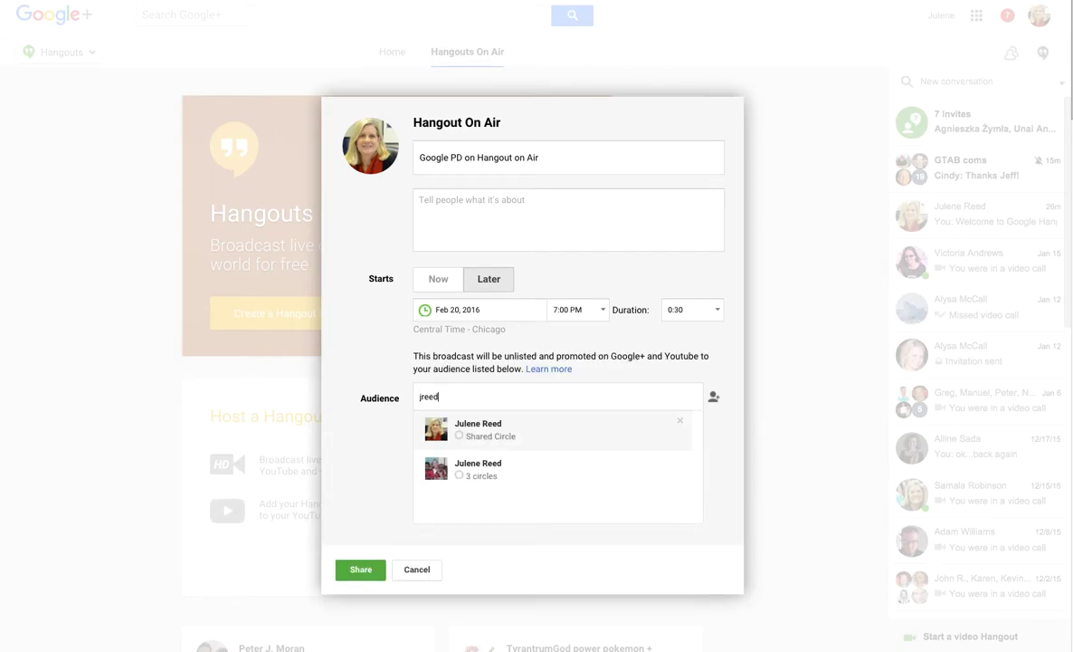
click(484, 432)
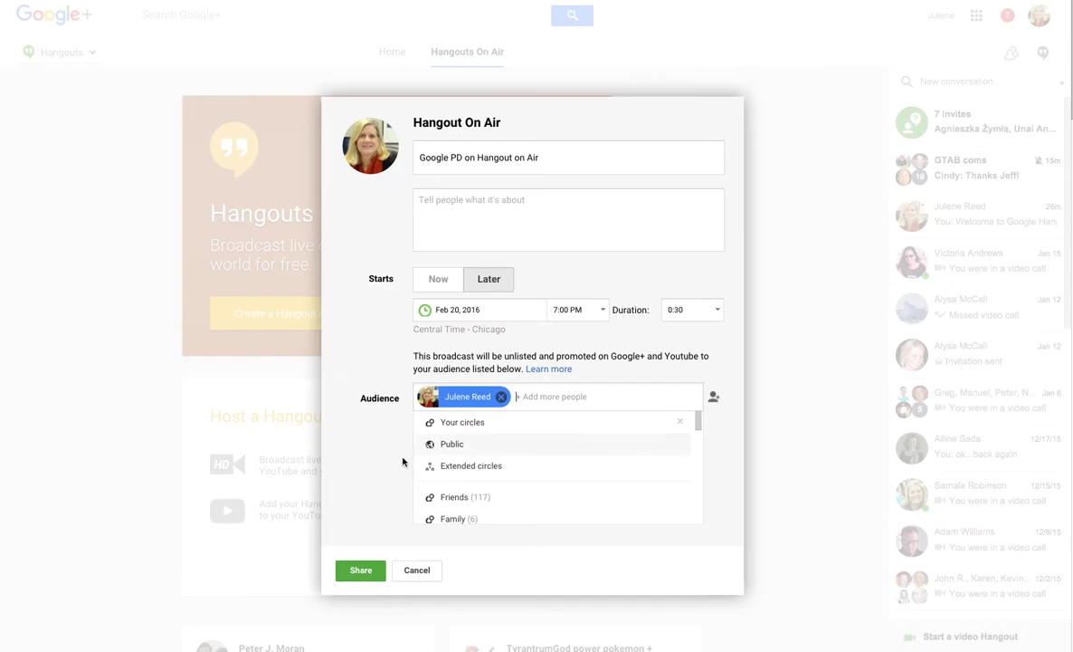
click(357, 573)
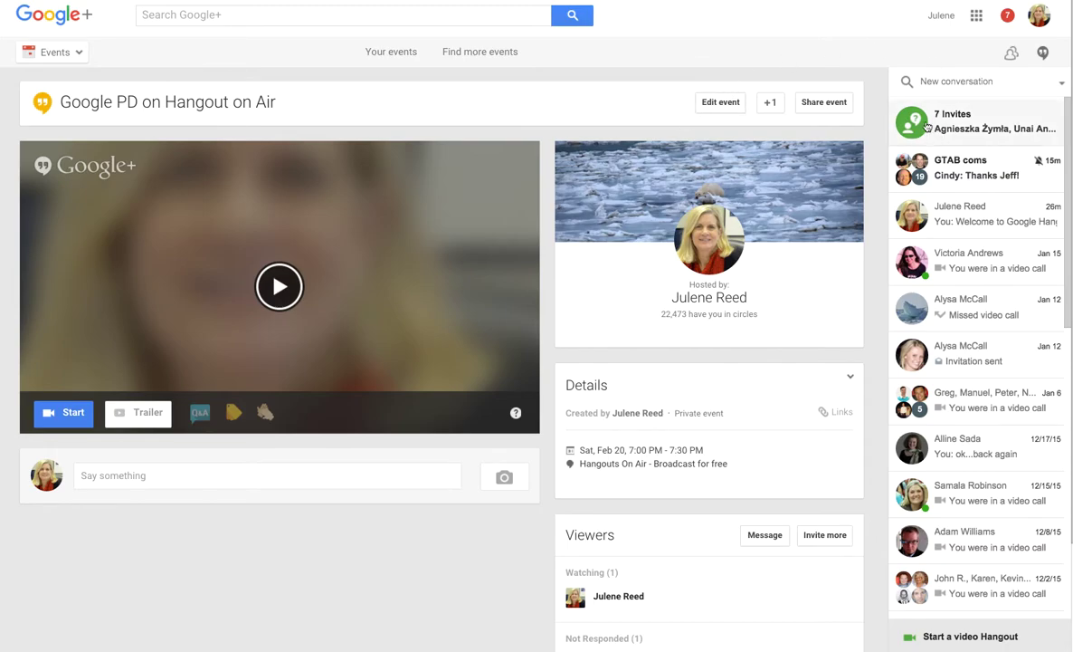
Review the event details for the Feb 20 broadcast and start its Hangout On Air.
scroll(651, 345, down, 3)
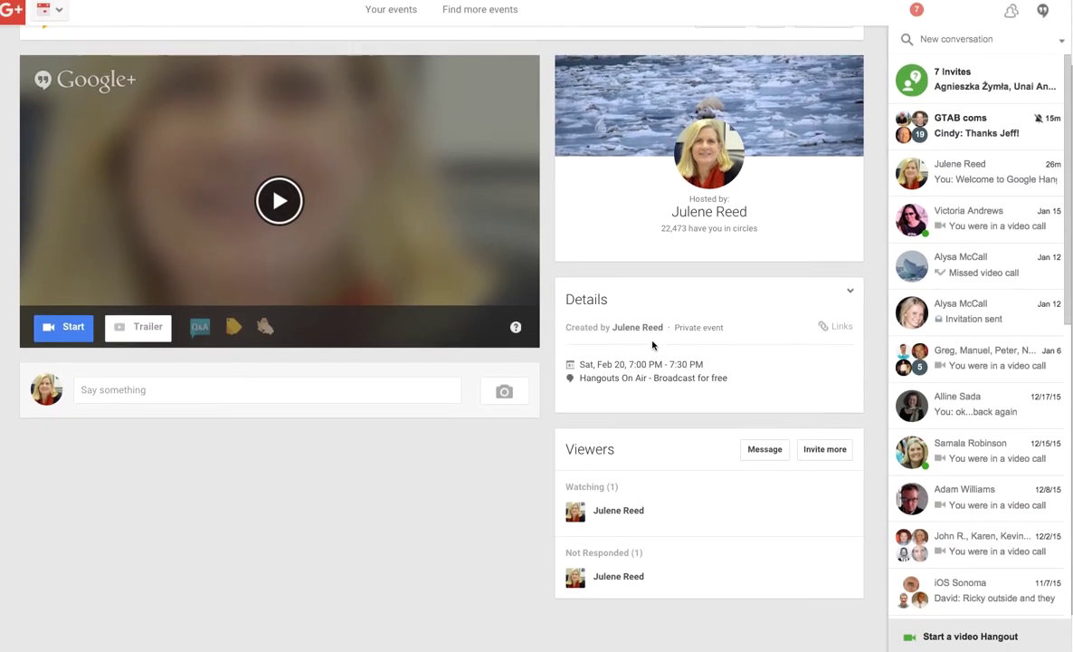
scroll(651, 343, up, 3)
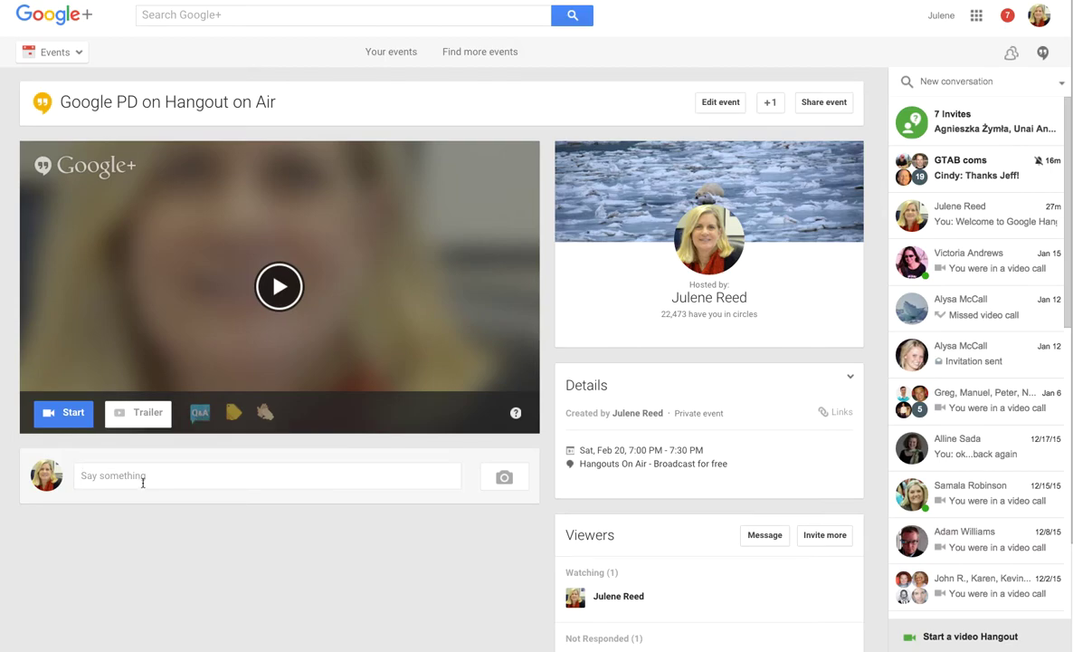
click(55, 412)
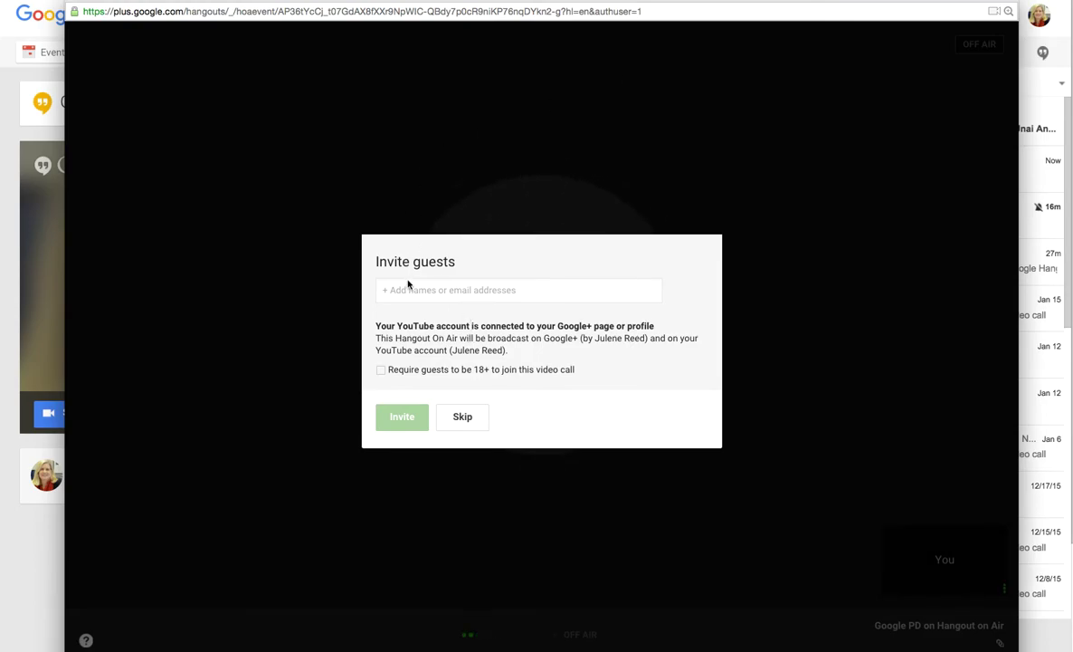
Skip inviting guests and bring up the call's audio and video settings.
click(461, 419)
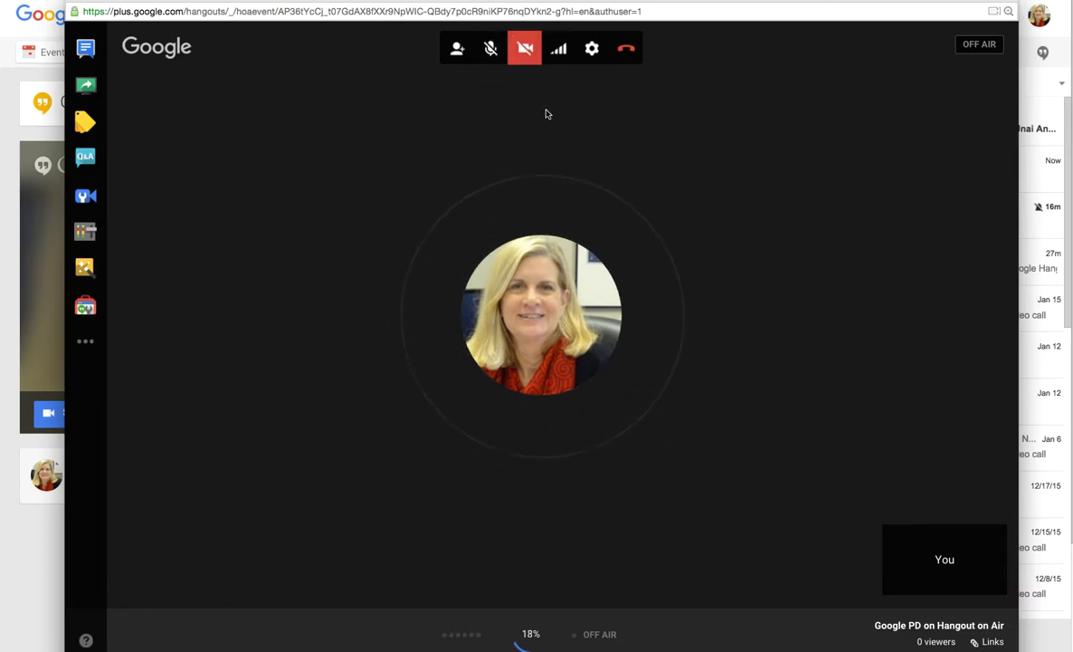
click(591, 50)
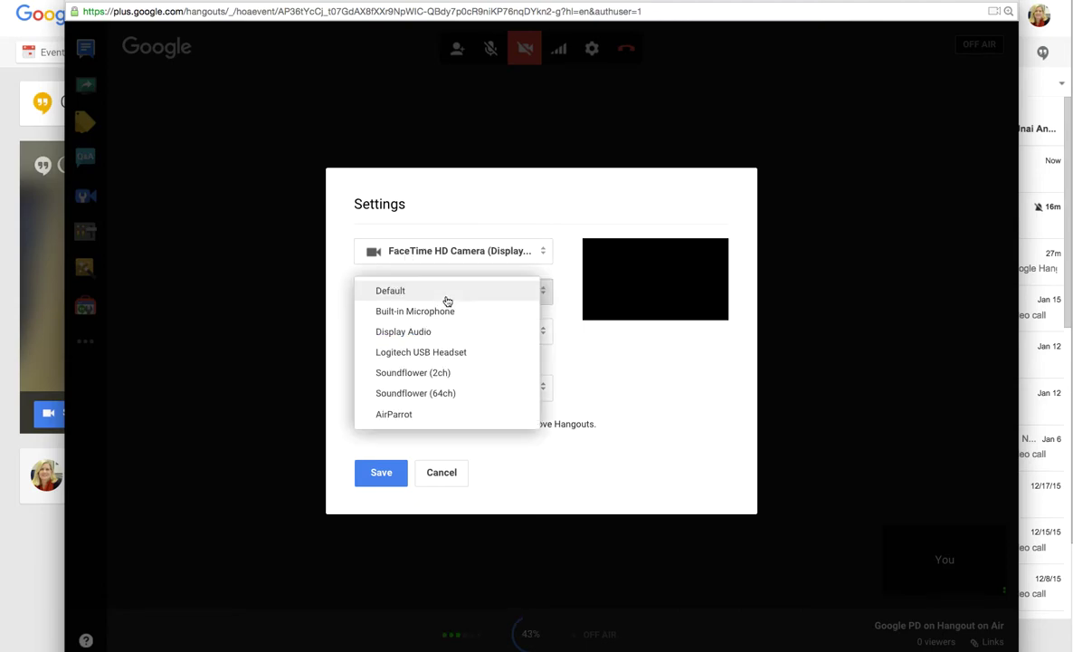
Set both microphone and speakers to the Logitech USB Headset and save.
click(416, 284)
click(438, 356)
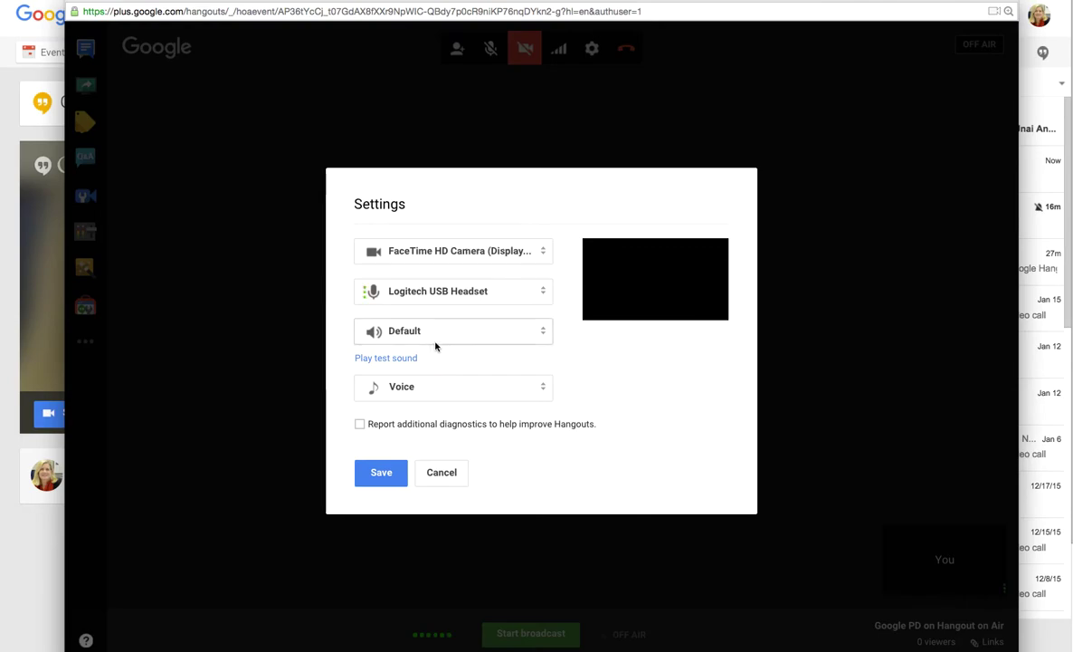
click(436, 339)
click(395, 433)
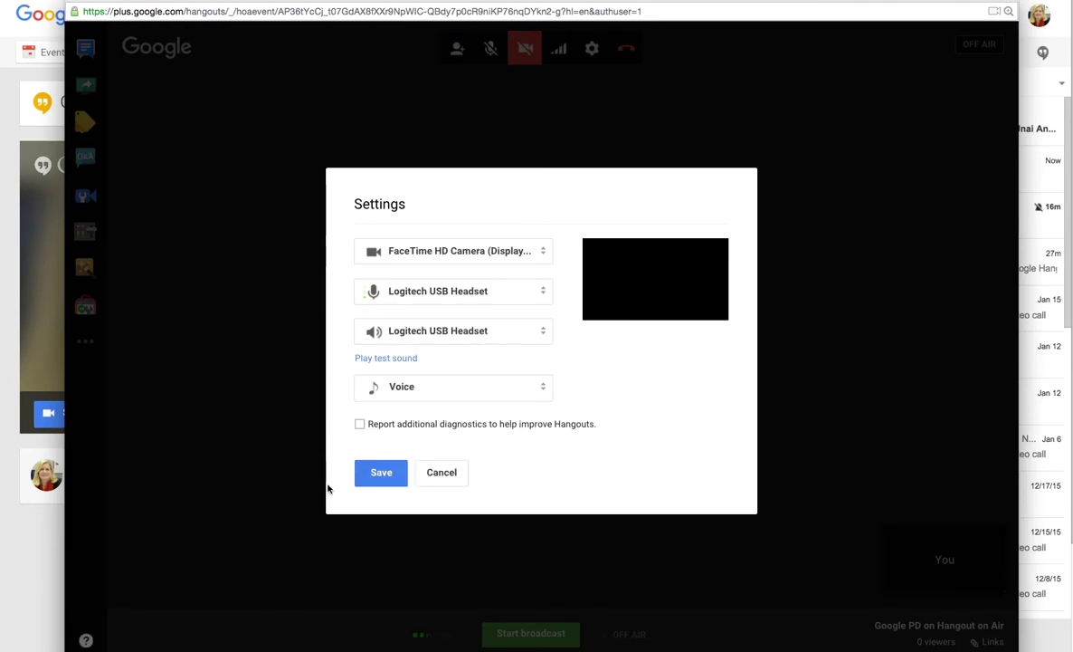
click(365, 481)
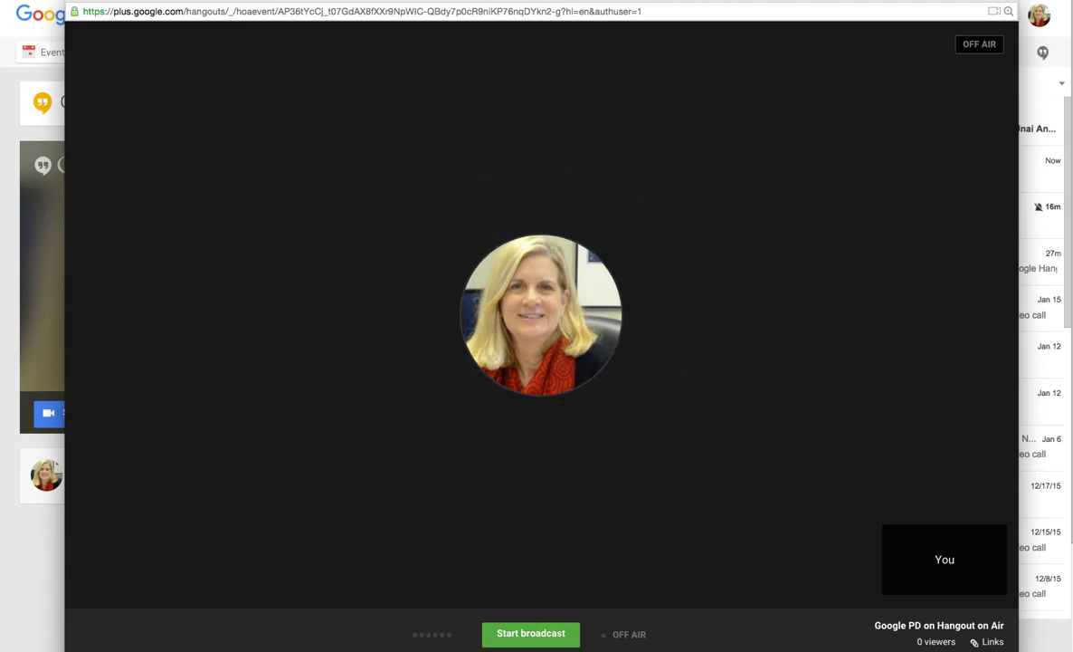
mouse_move(992, 51)
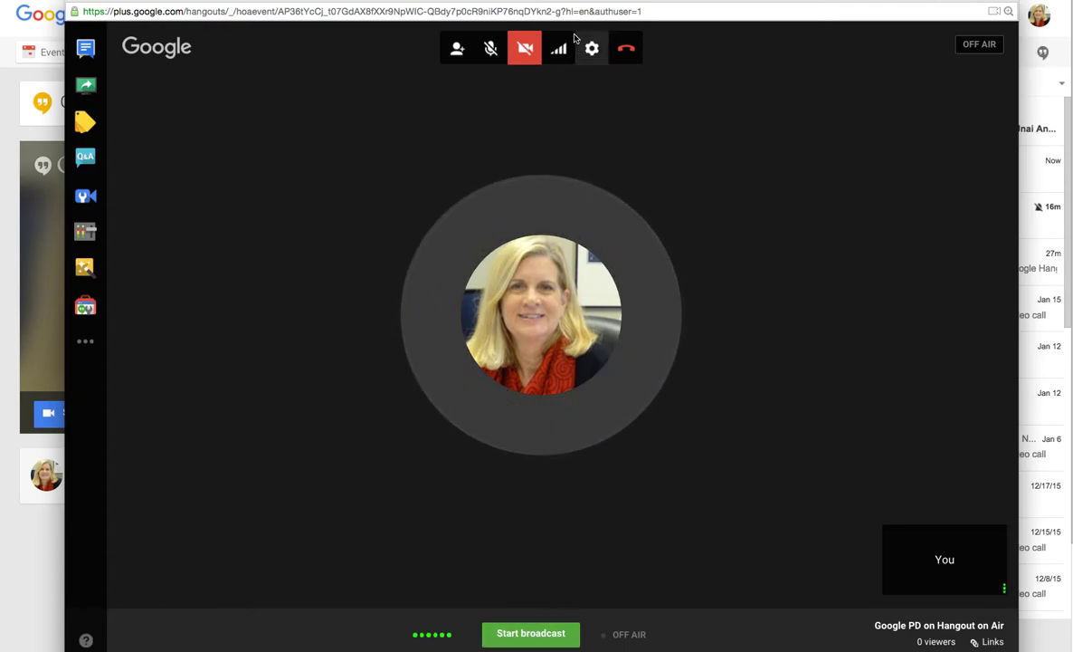
Turn the camera on and close the group chat panel.
click(525, 48)
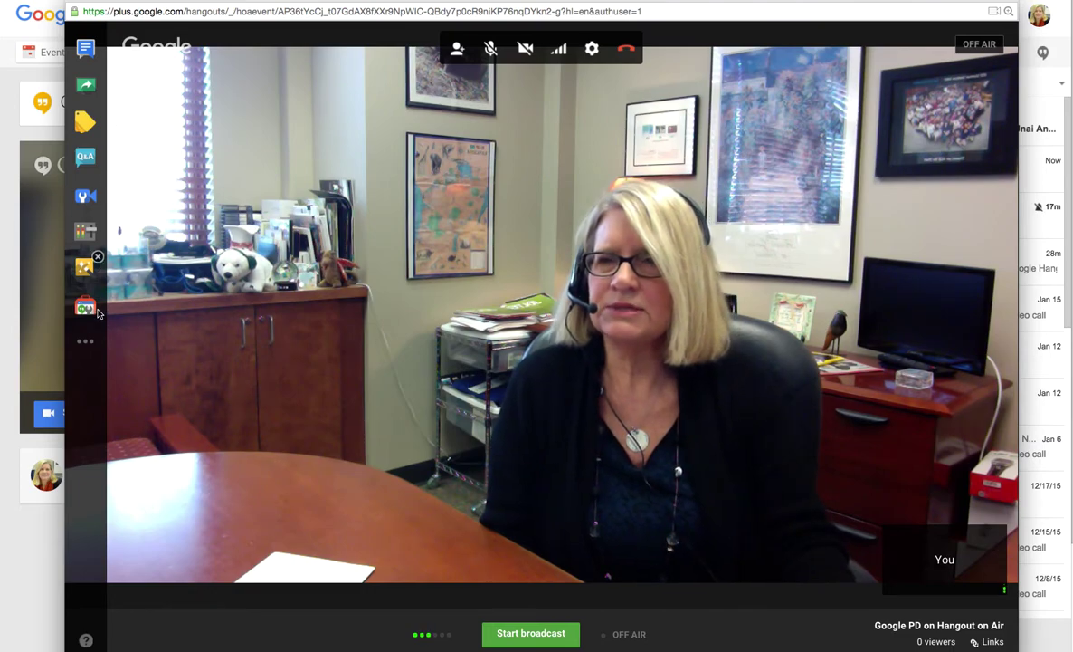
click(86, 50)
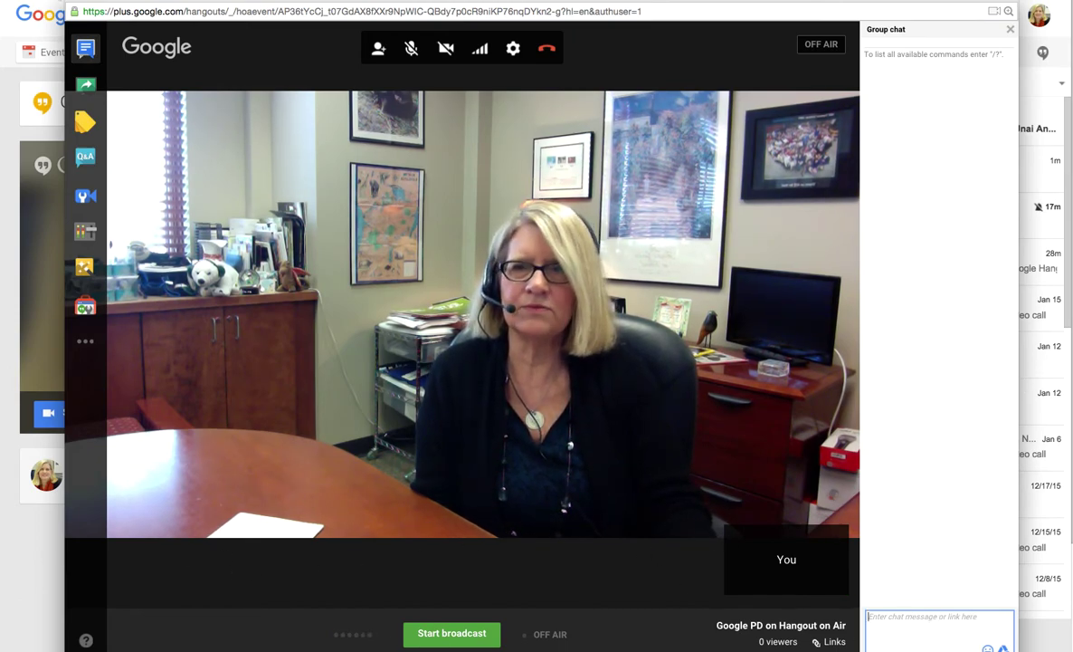
click(85, 49)
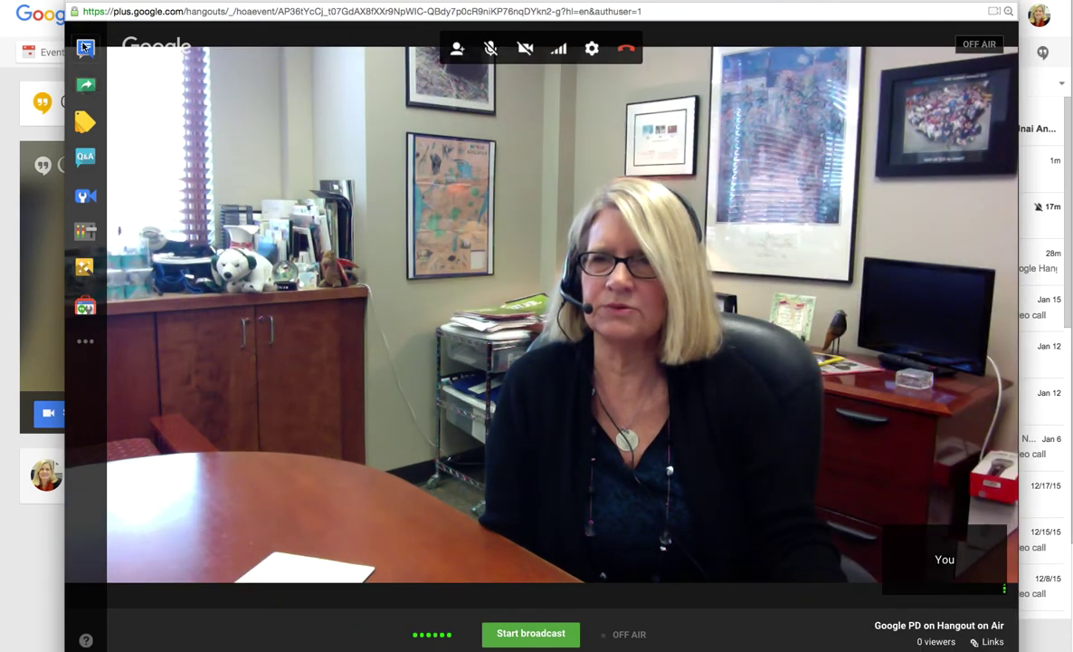
click(87, 86)
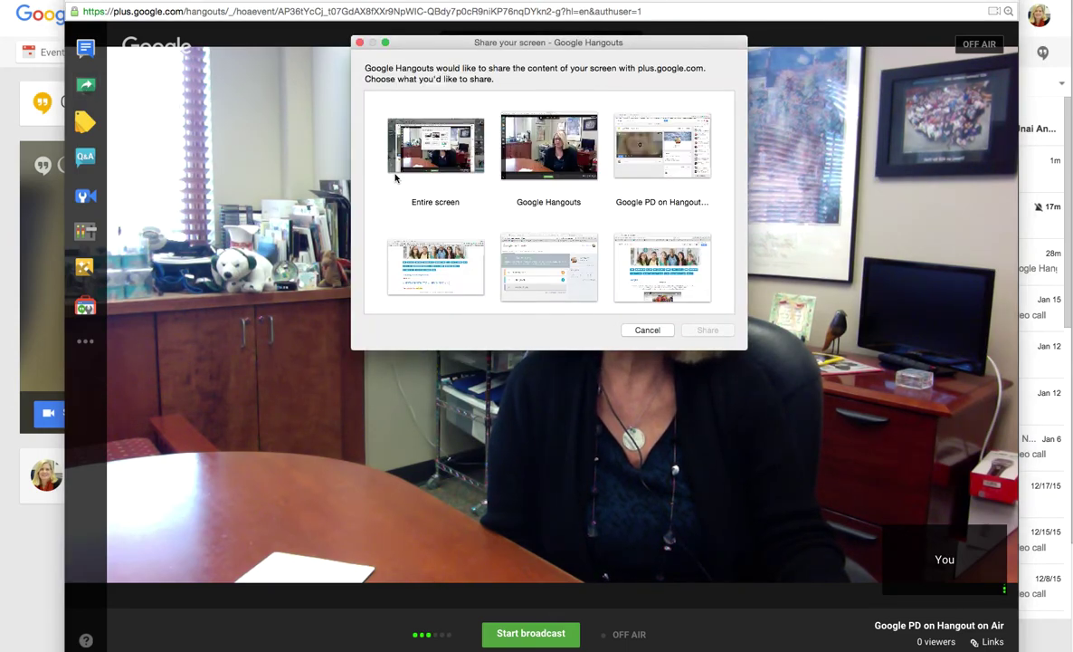
click(435, 267)
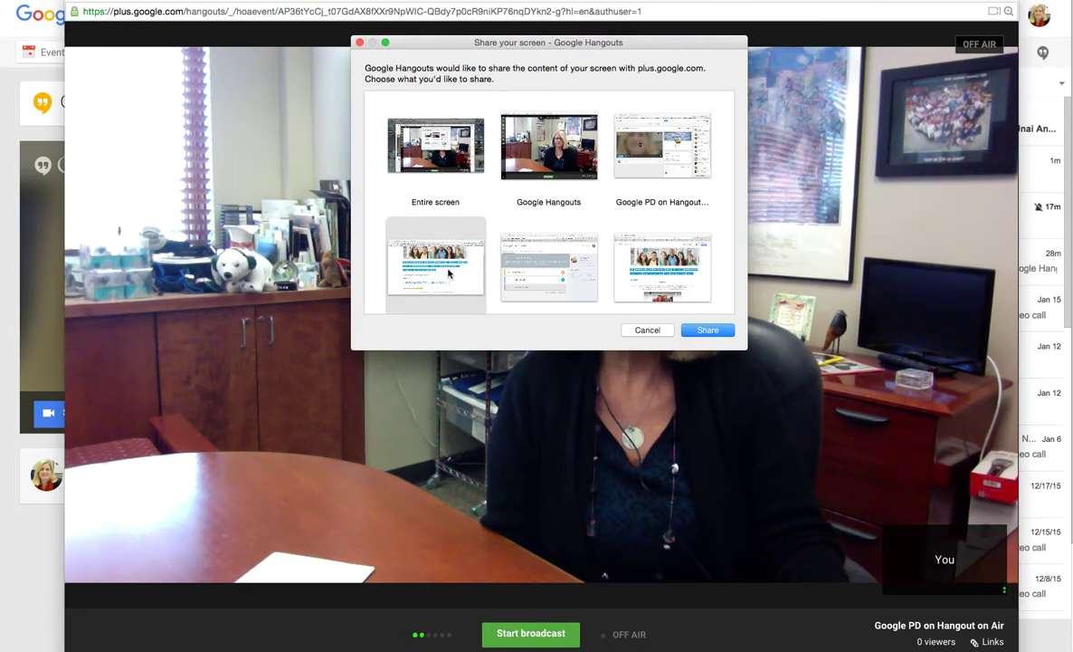
click(706, 331)
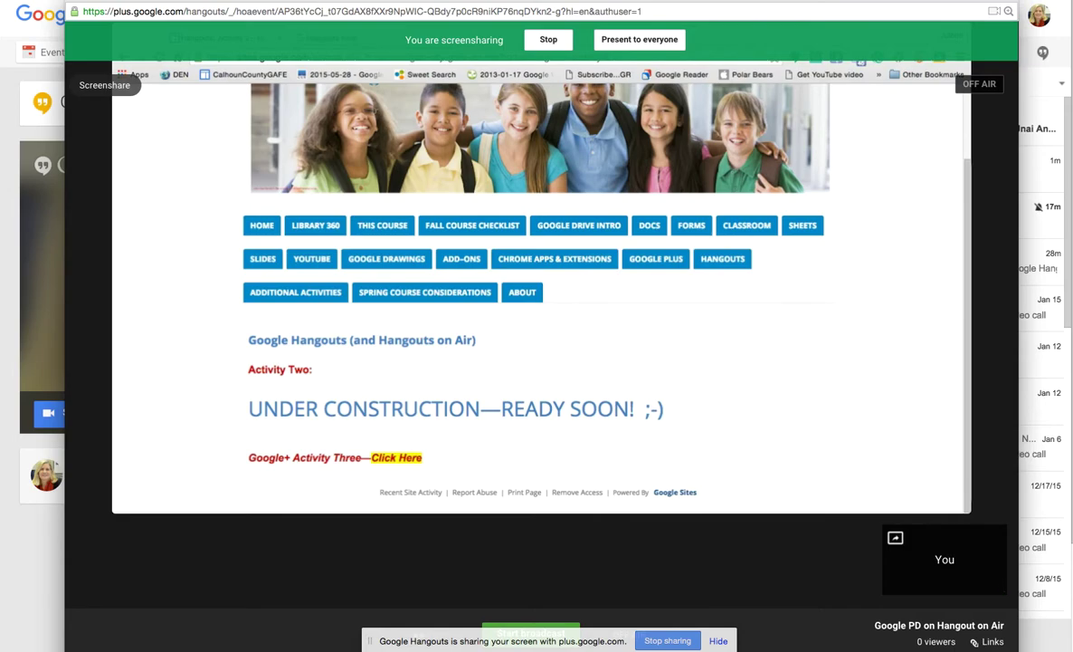
mouse_move(688, 330)
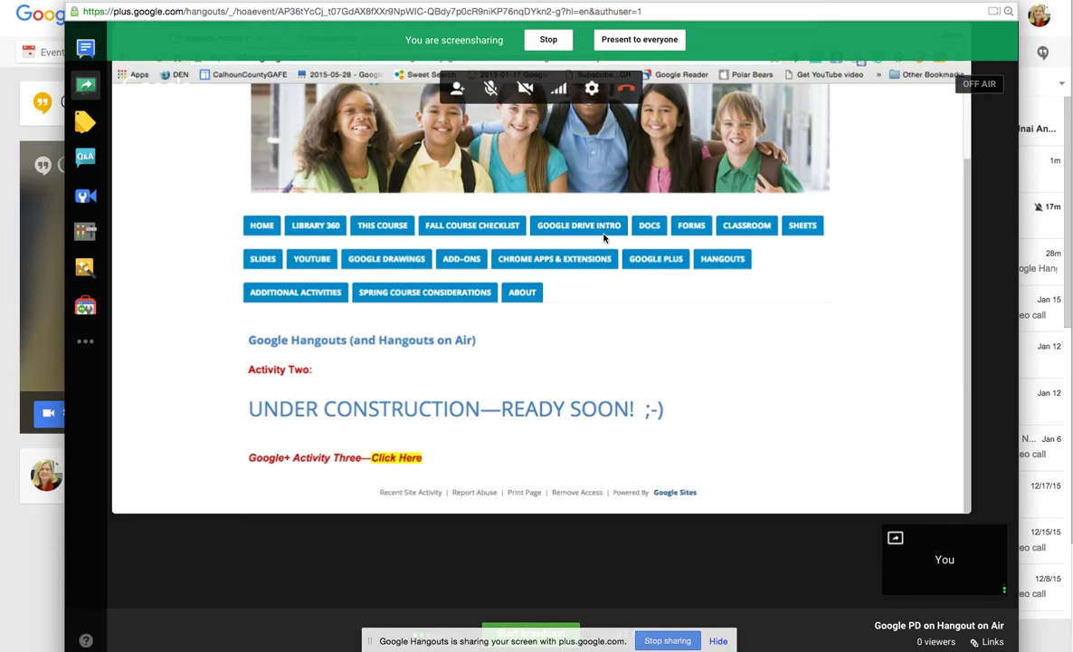
click(548, 40)
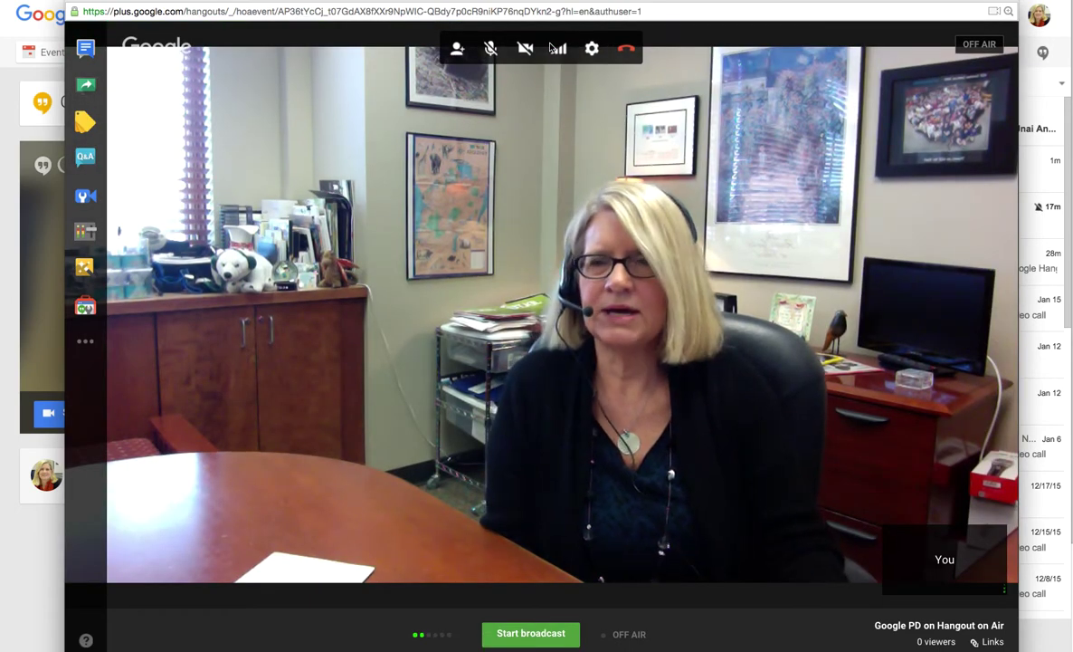
click(85, 159)
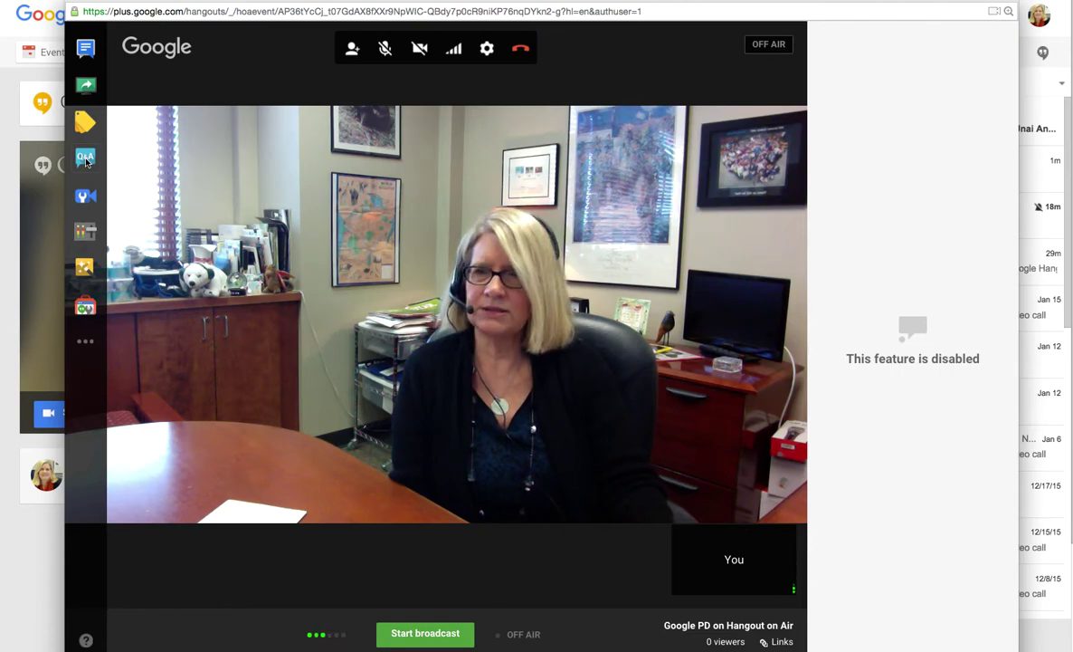
click(85, 159)
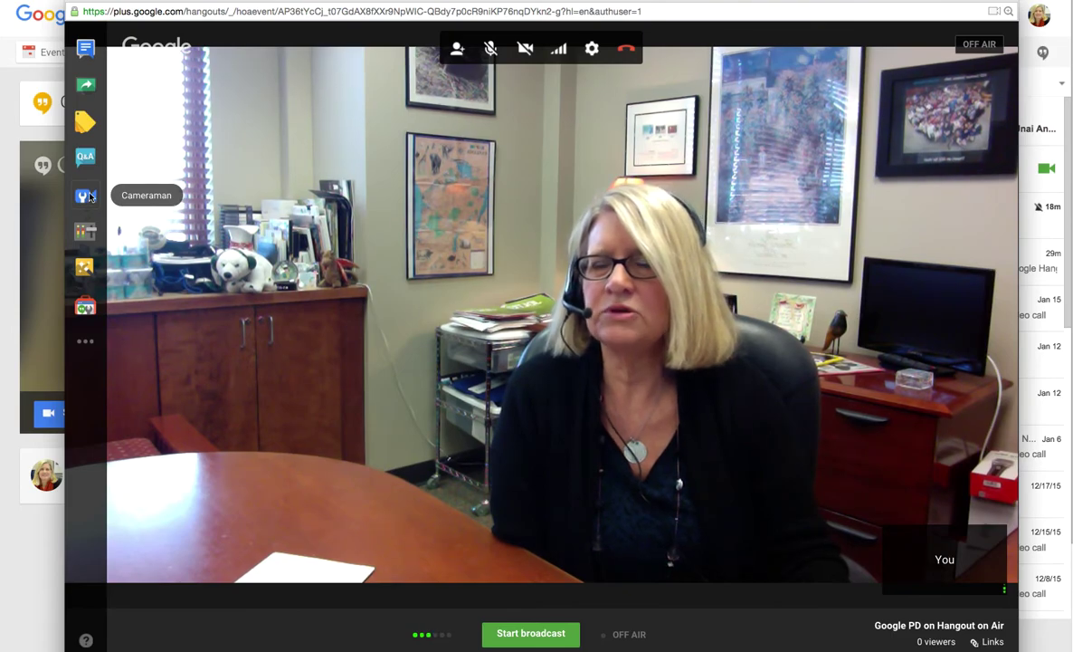
click(86, 195)
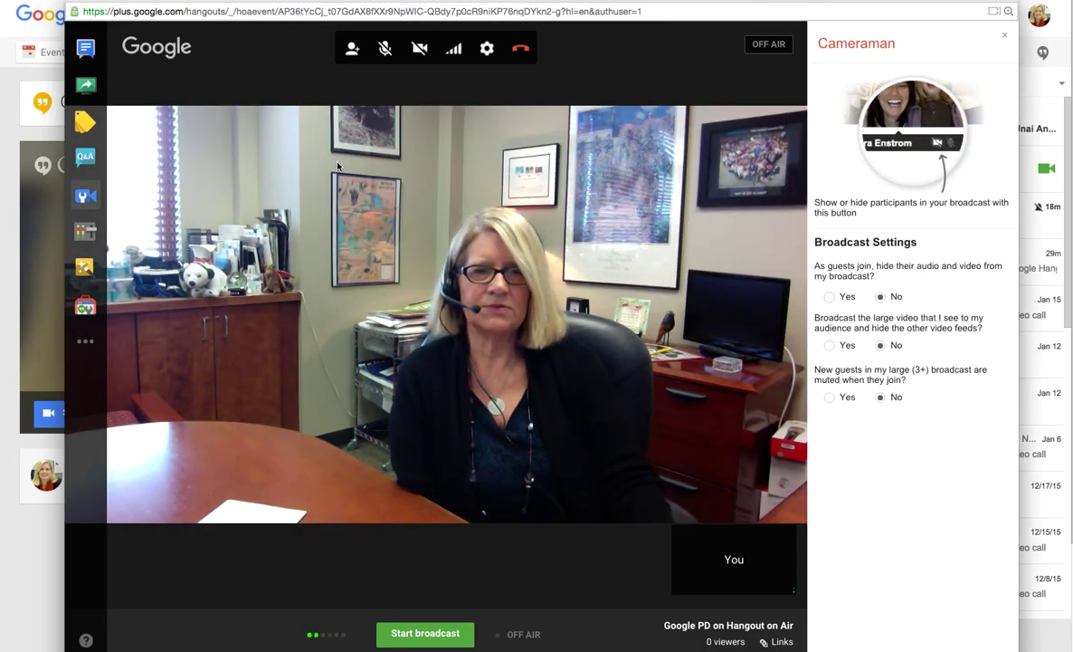
Close the Cameraman settings and bring up the Google Effects panel.
click(86, 196)
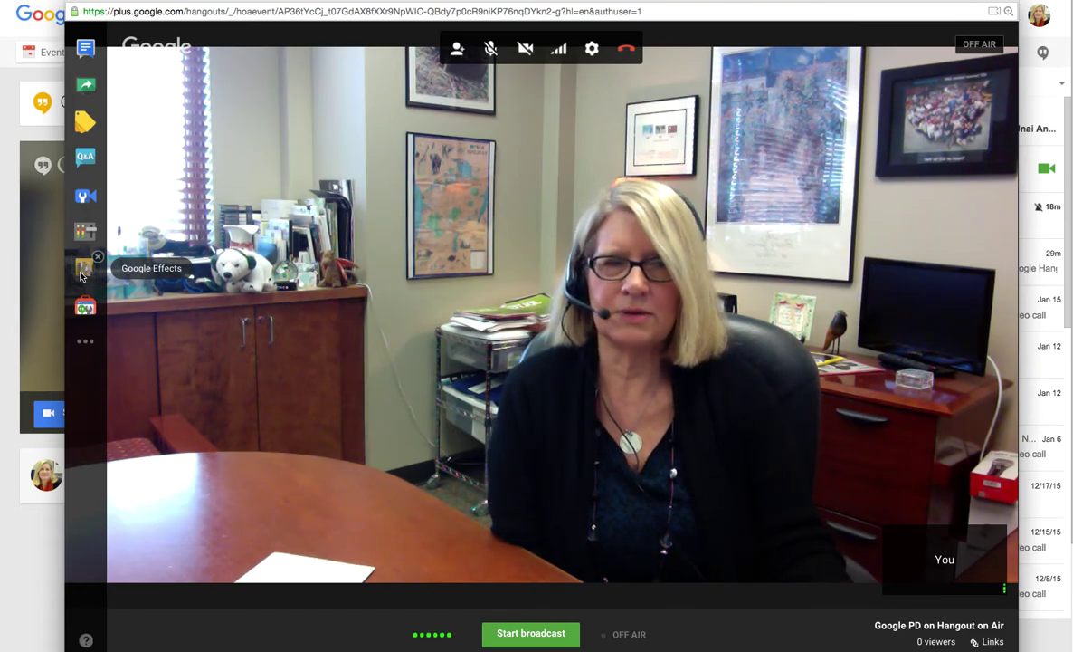
click(80, 269)
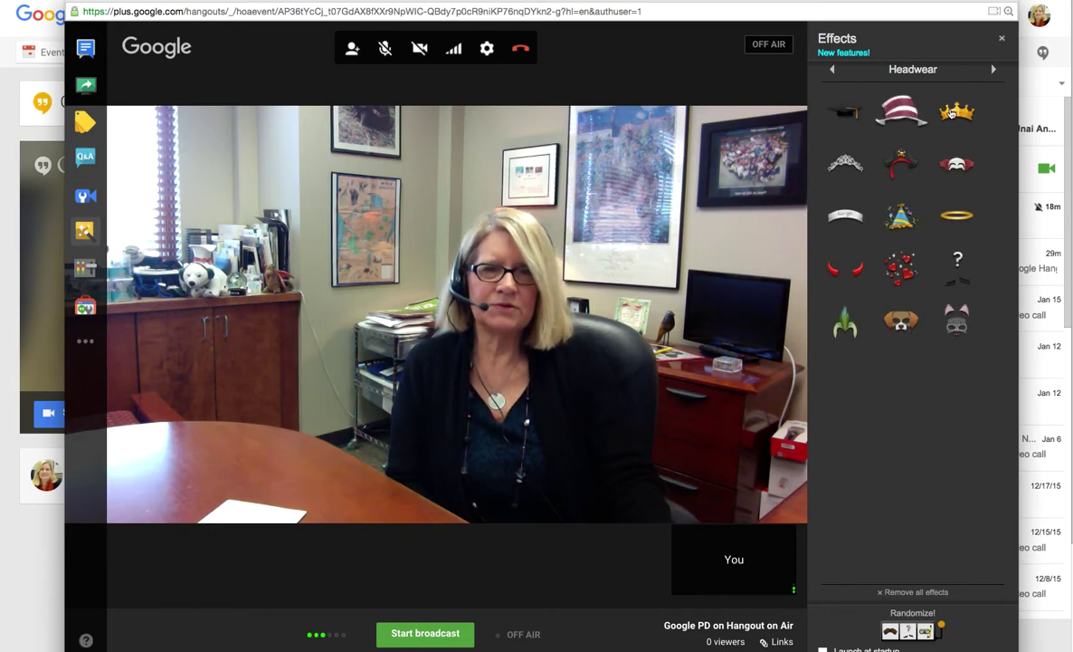
Try the gold crown effect, then remove all effects and open the Hangout Toolbox.
click(952, 108)
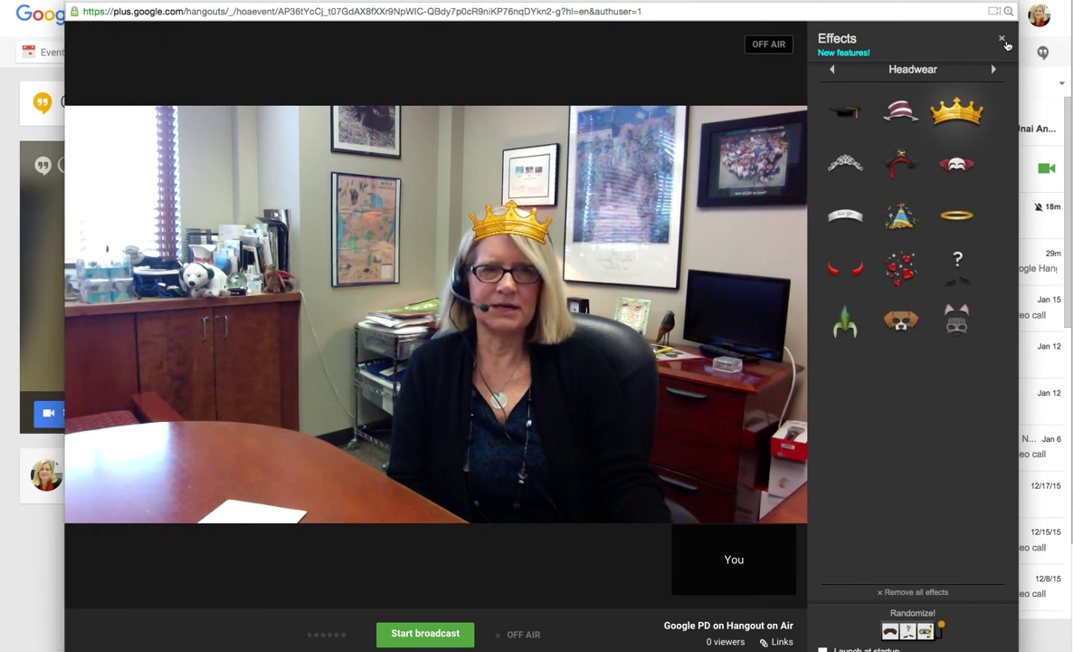
click(1002, 39)
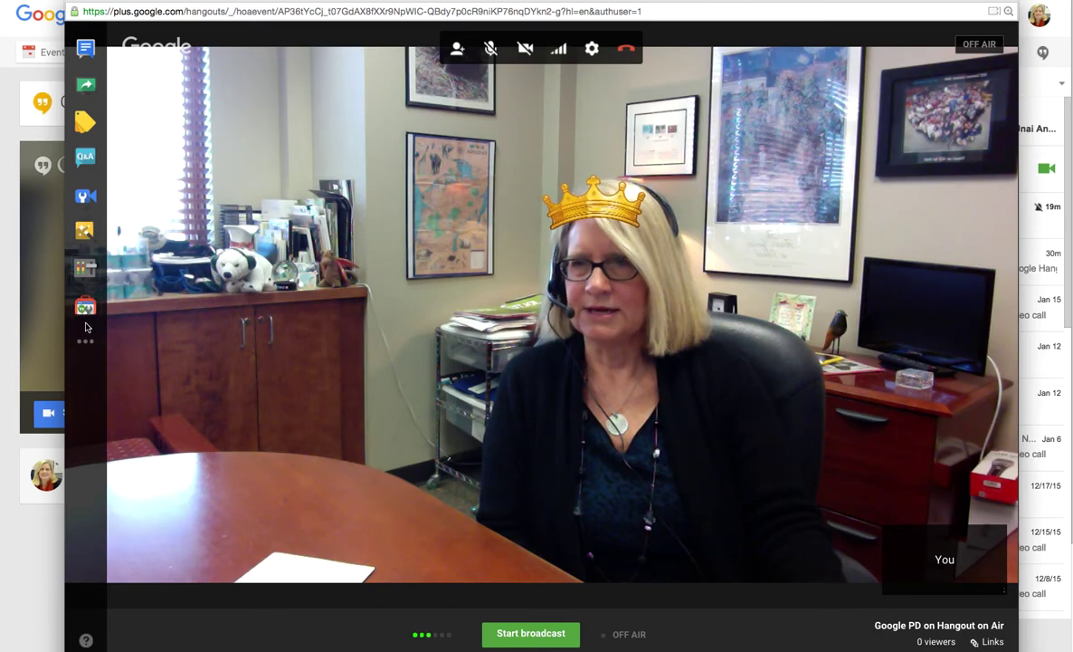
click(85, 235)
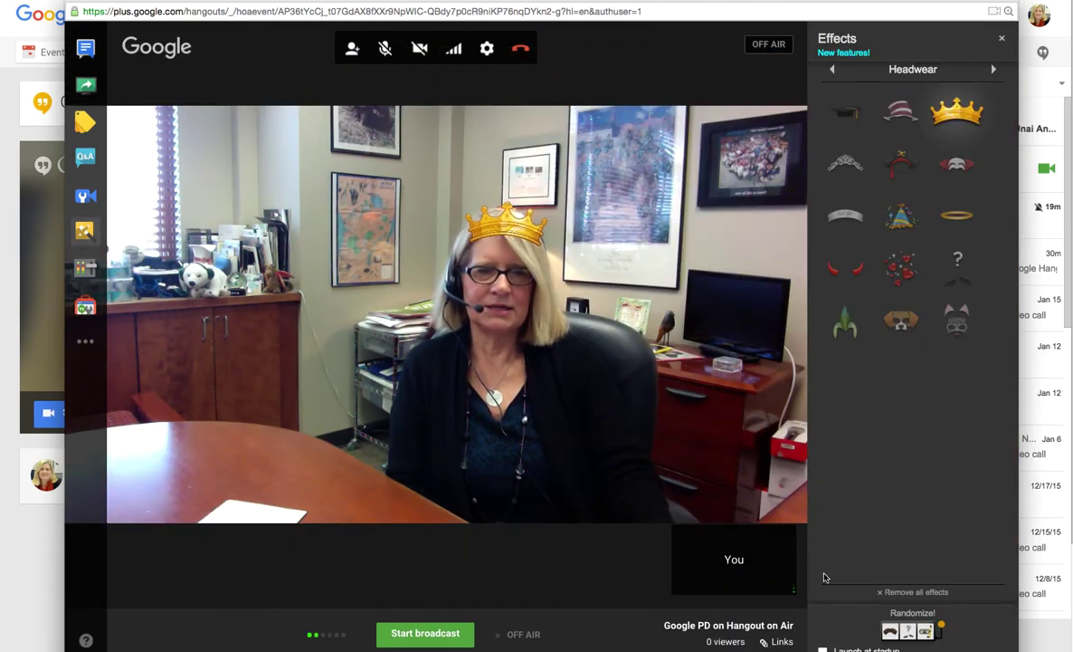
click(907, 593)
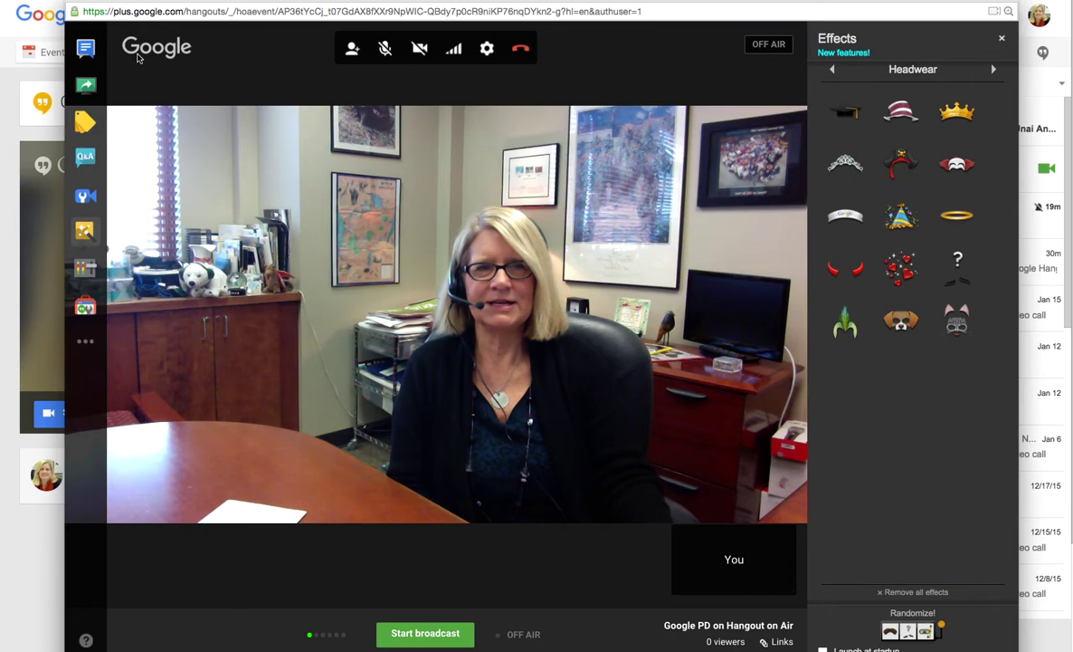
key(Escape)
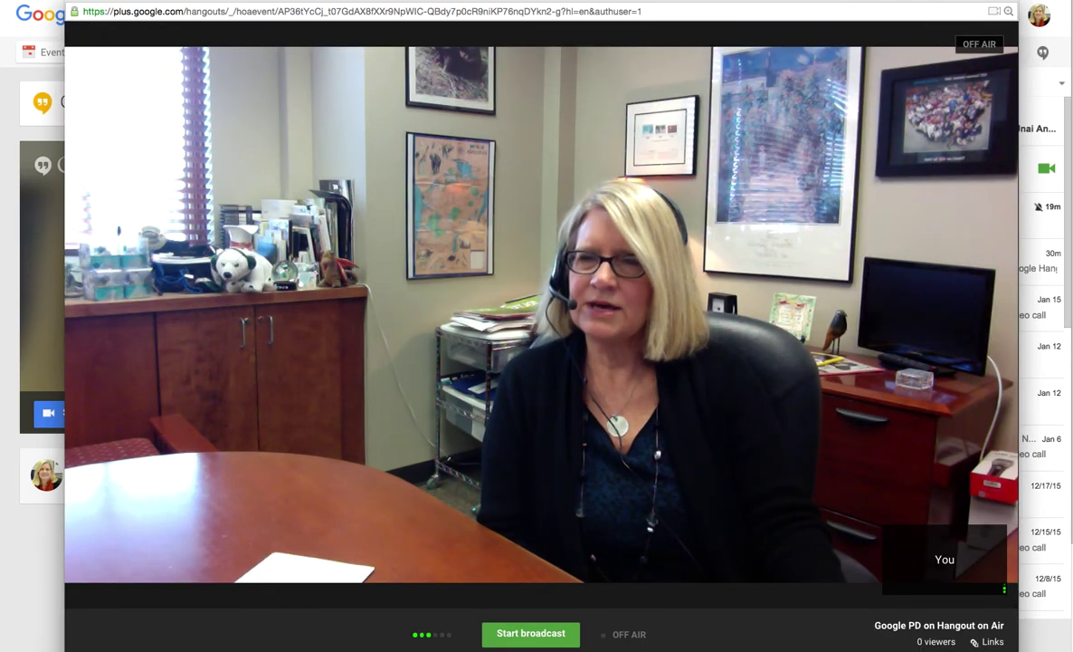
mouse_move(85, 307)
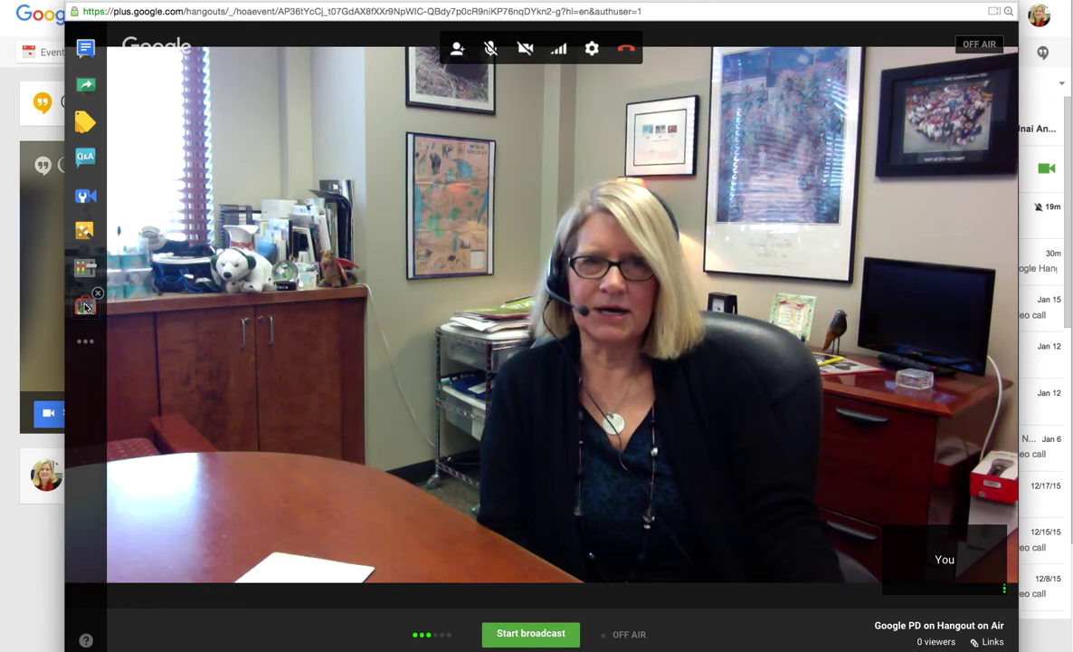
click(85, 307)
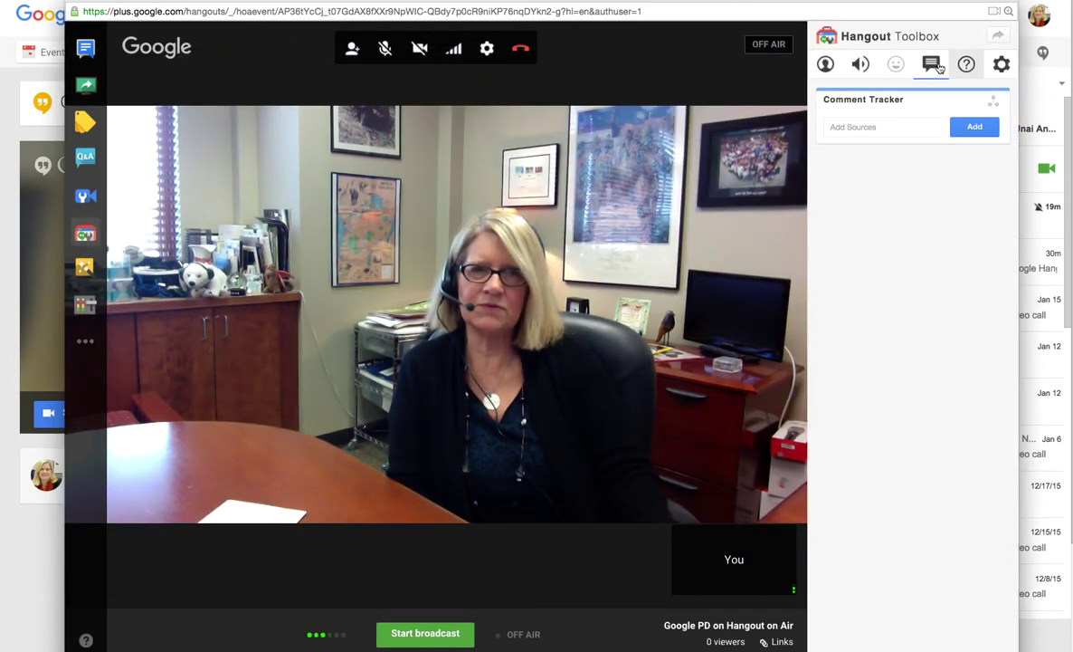
Enter the Lower Third tagline 'Google for Education Certified Trainer' and save it as a preset.
click(827, 66)
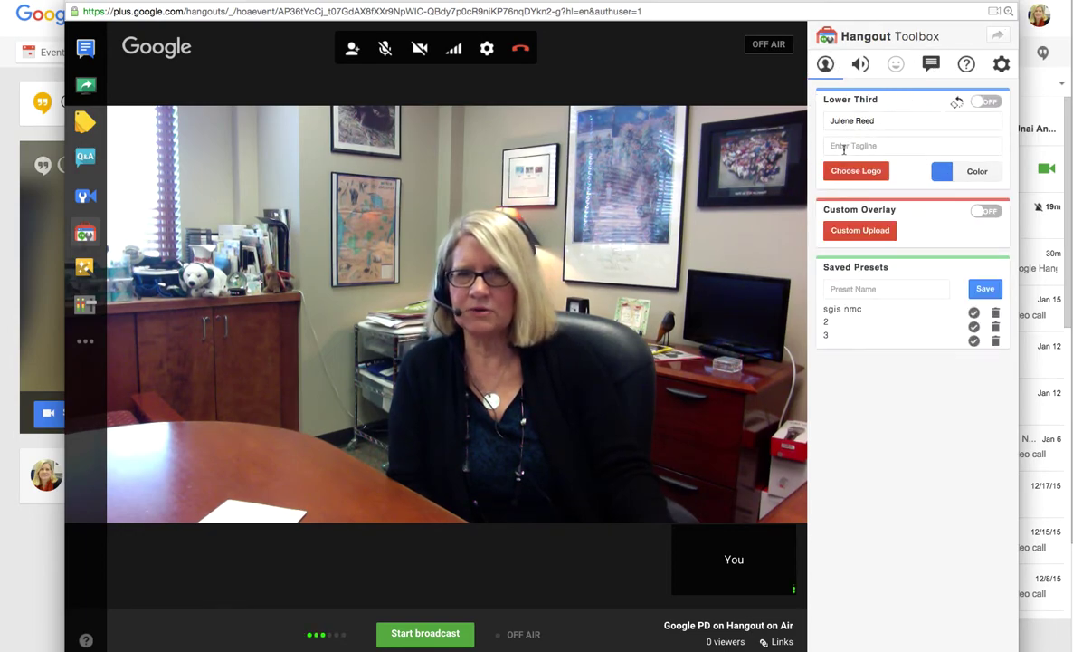
text(G)
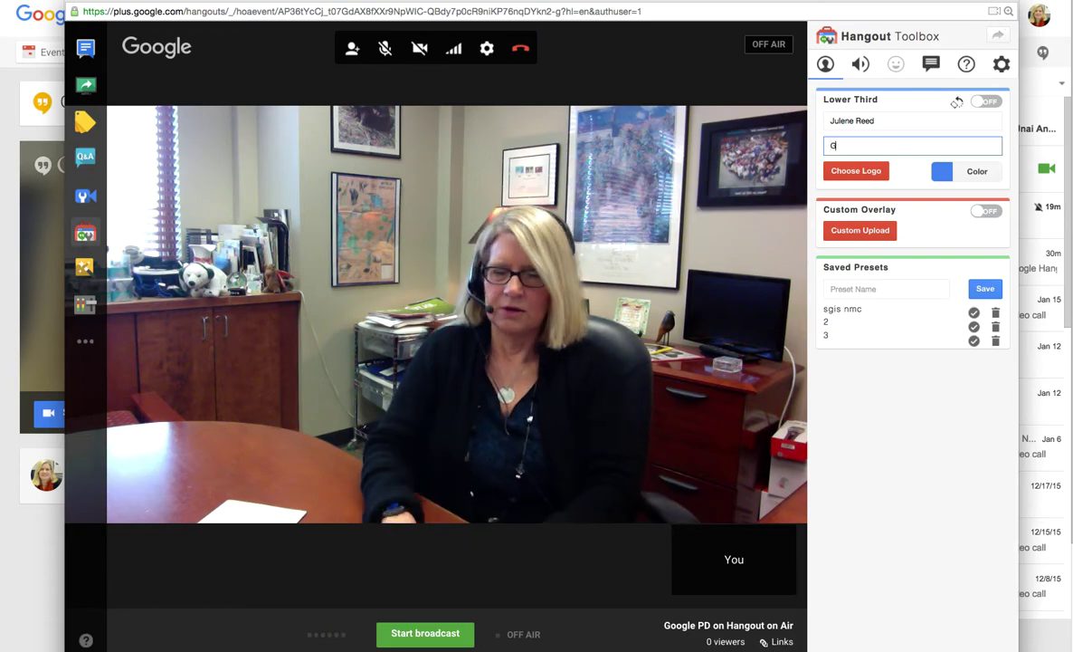
text(oogle for Edduca)
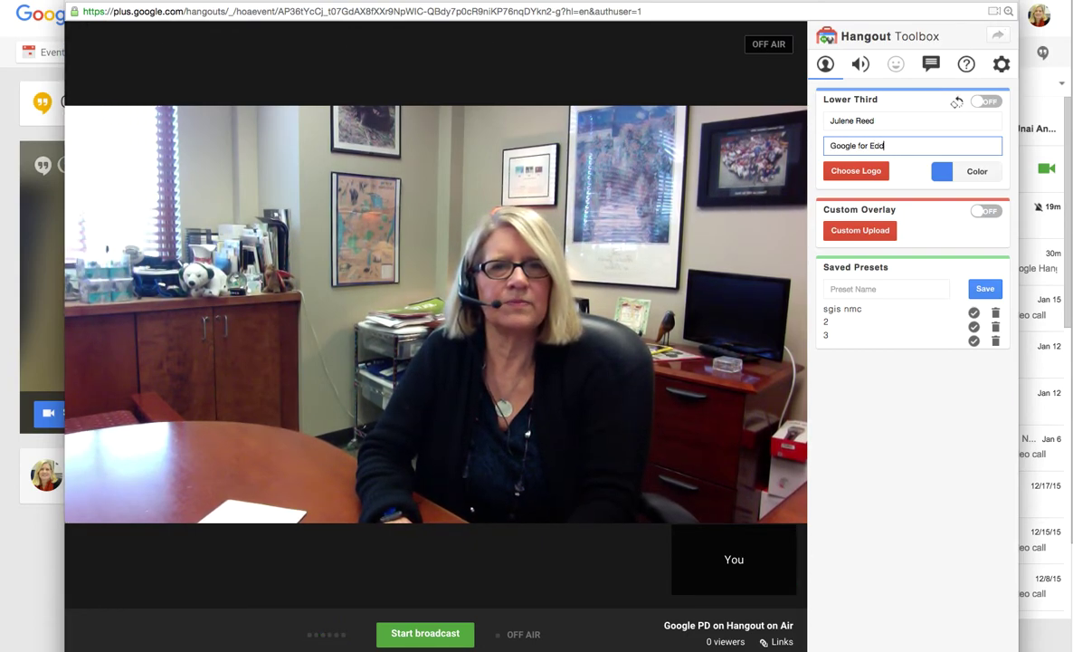
text(cation Certi)
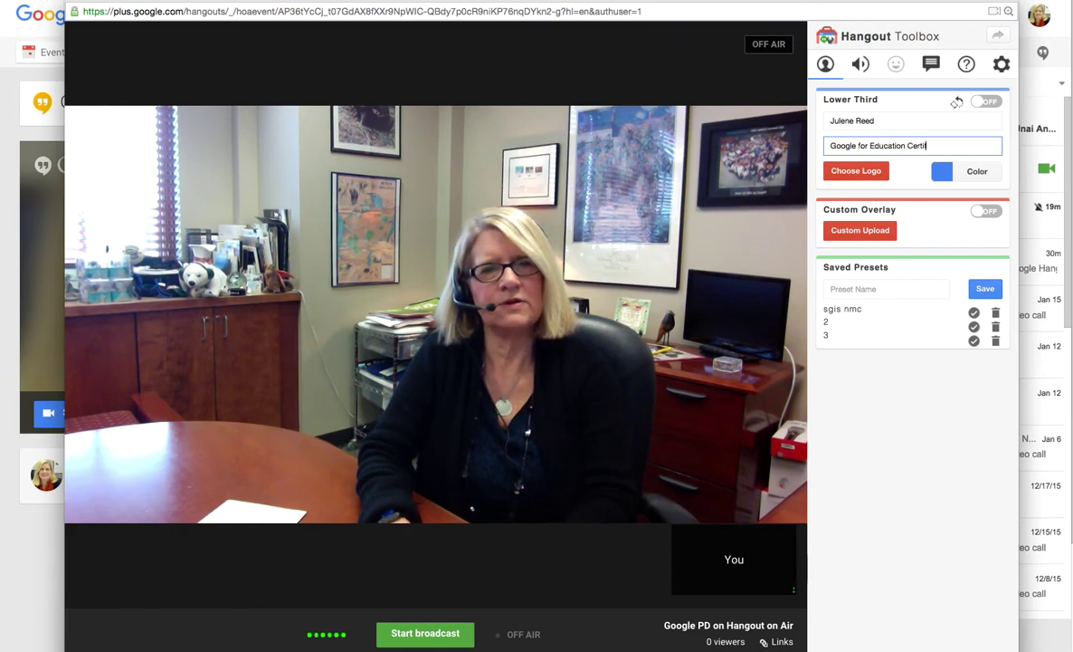
text(fied Trainer)
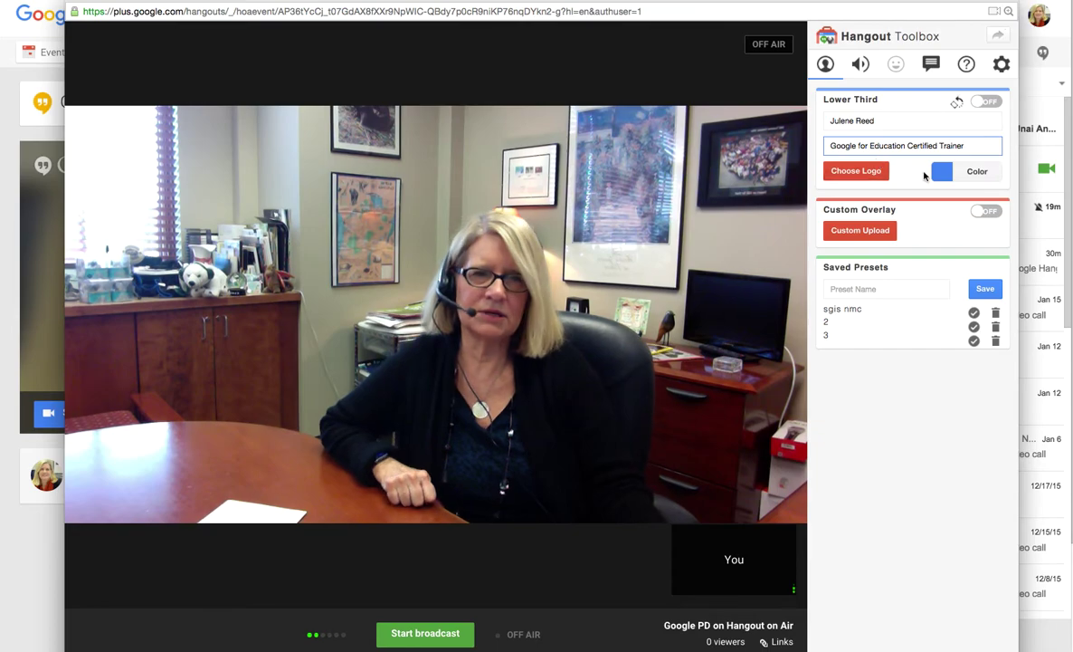
click(987, 289)
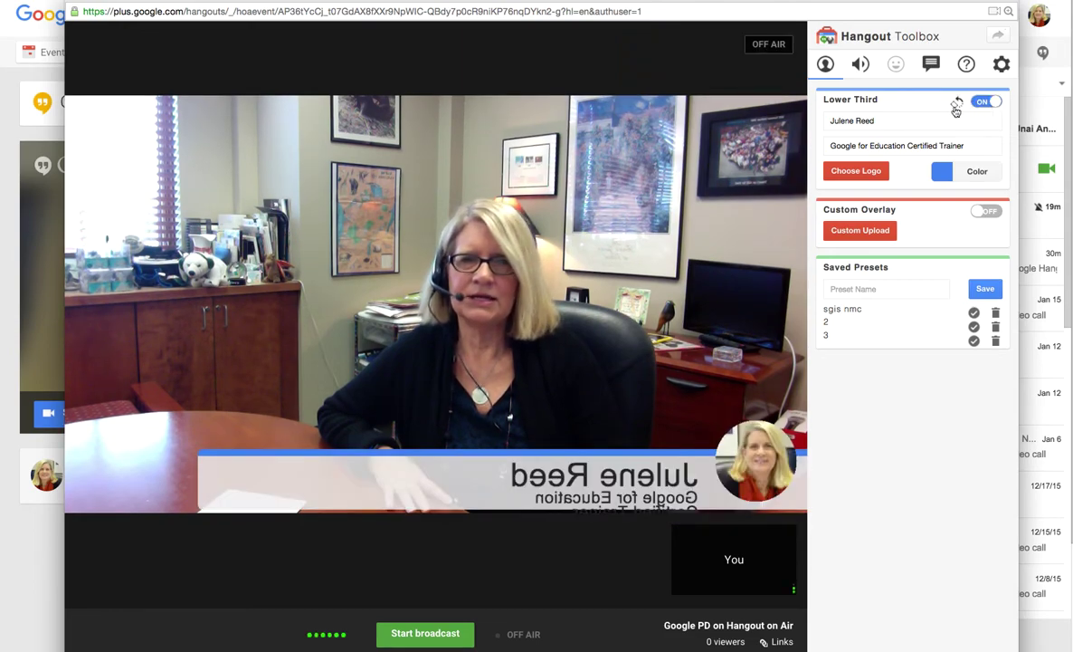
Flip the banner preview and delete 'for Education' from the tagline.
click(958, 105)
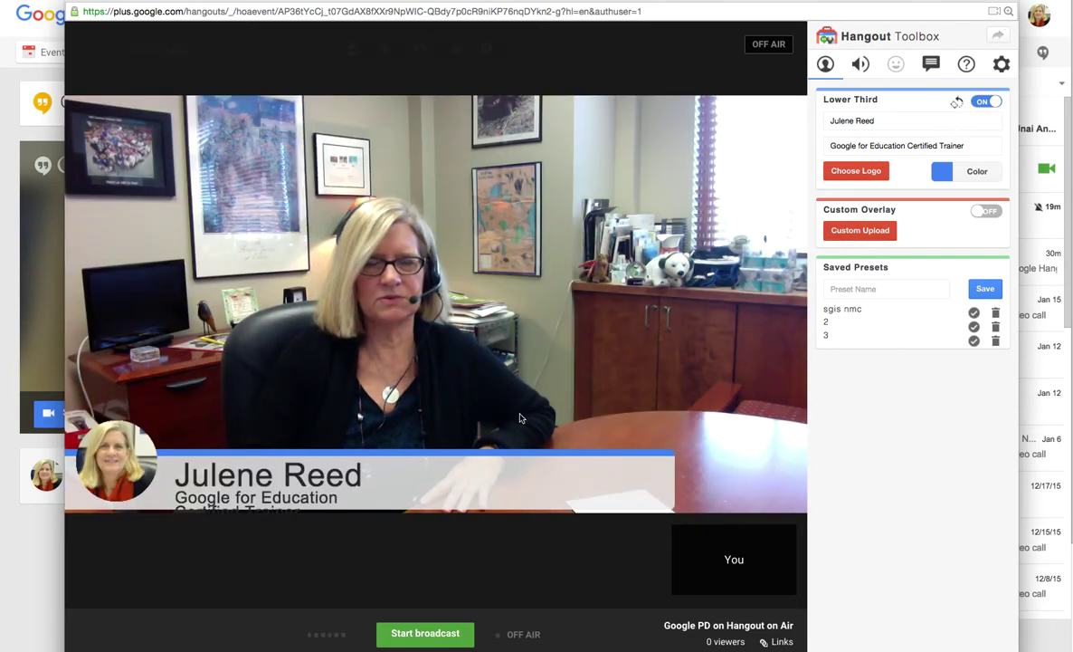
mouse_move(384, 523)
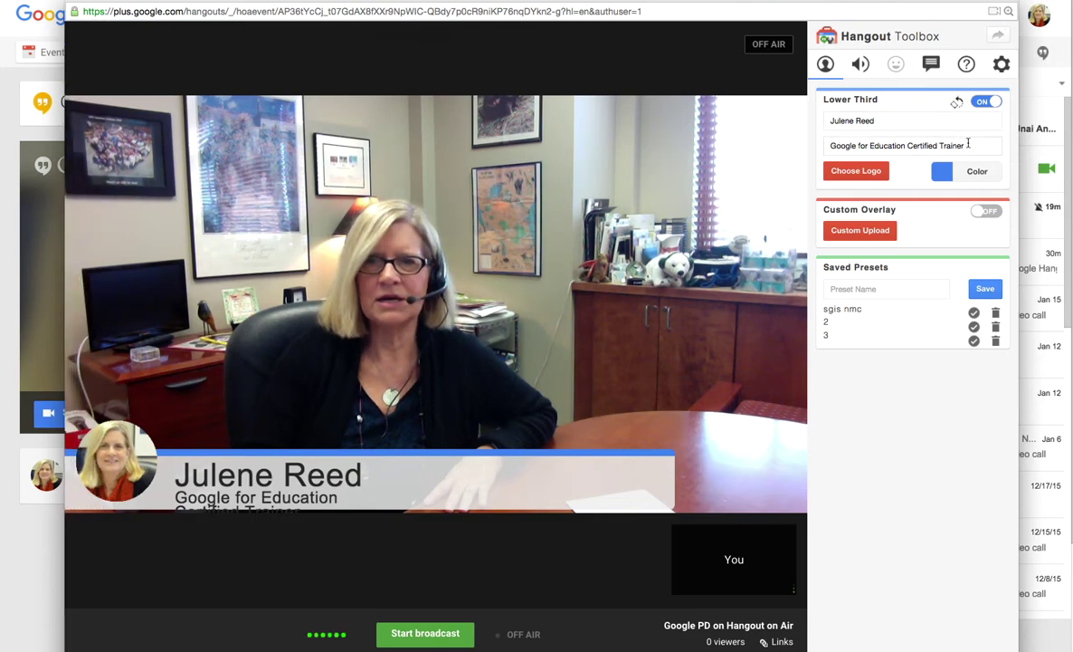
drag(909, 145, 843, 147)
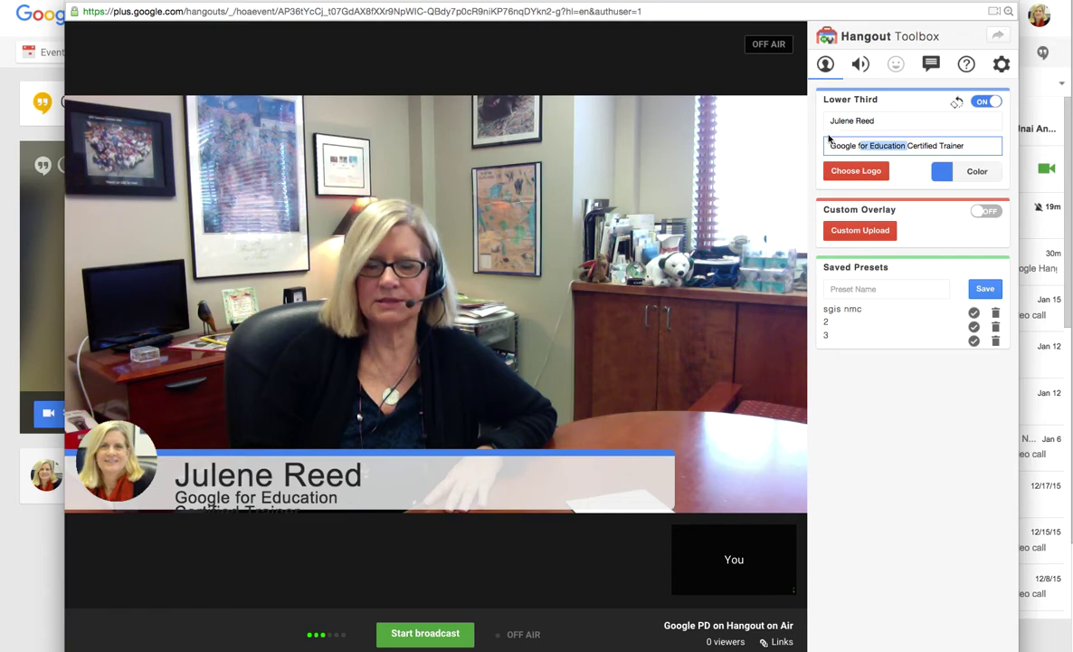
key(BackSpace)
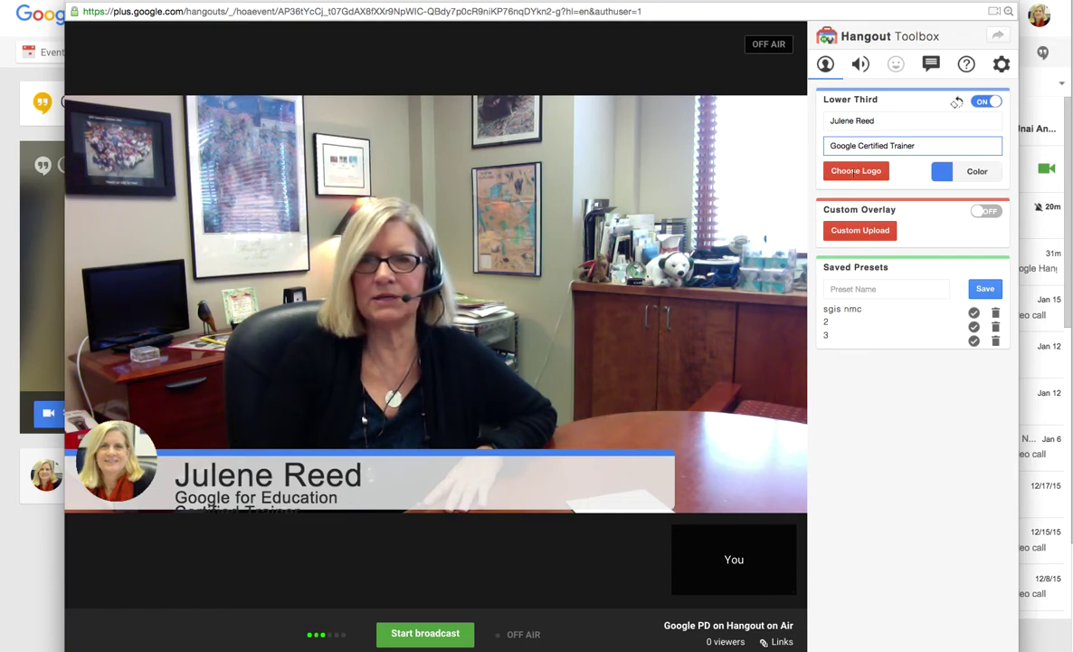
Save the 'Google Certified Trainer' lower third as a preset and toggle it to refresh.
click(988, 290)
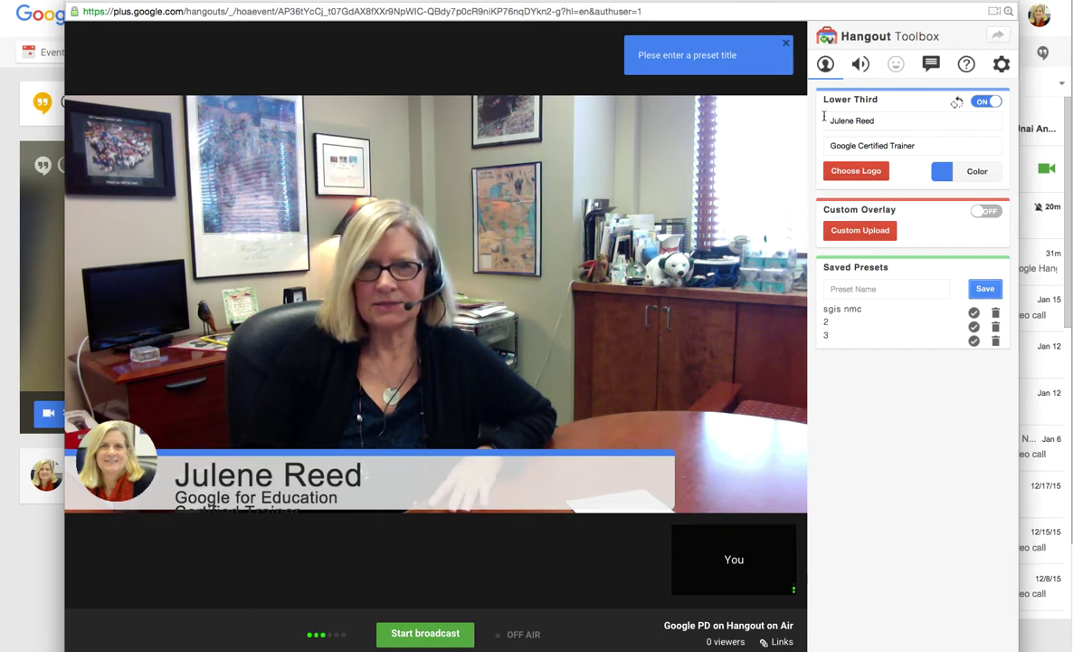
click(985, 102)
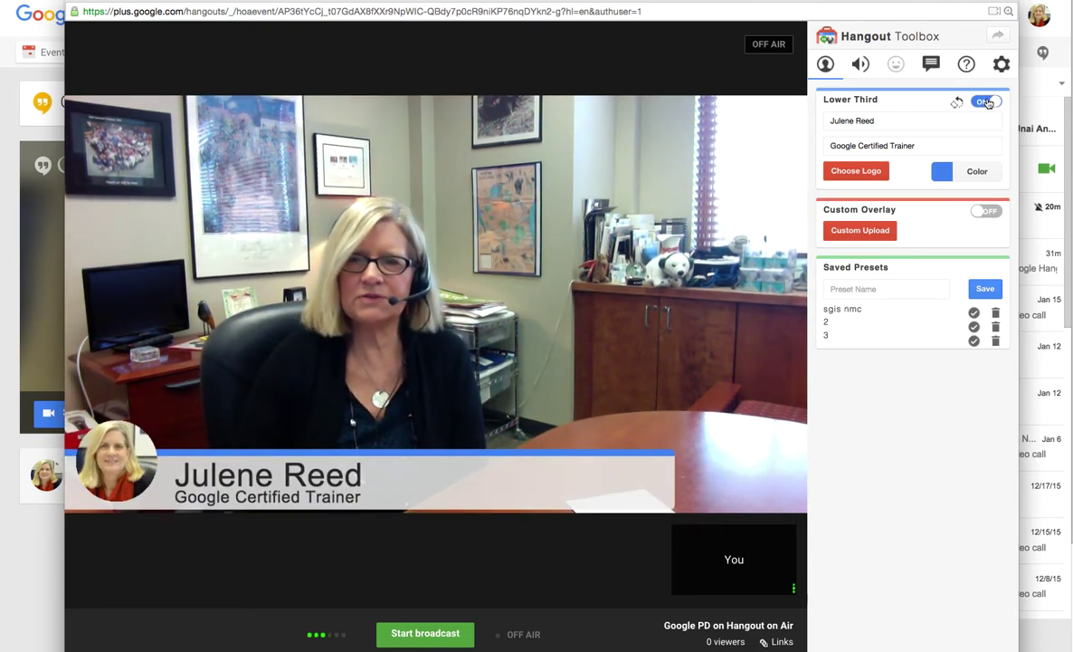
click(863, 63)
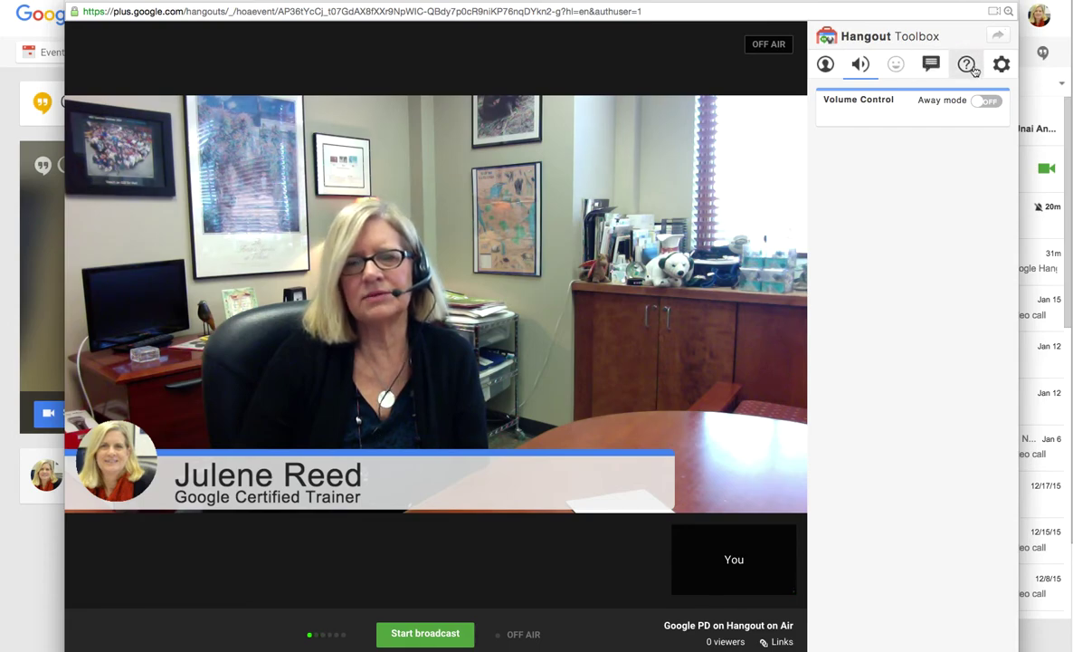
Switch from the toolbox settings to the Control Room panel showing the presenter's feed and volume.
click(1002, 64)
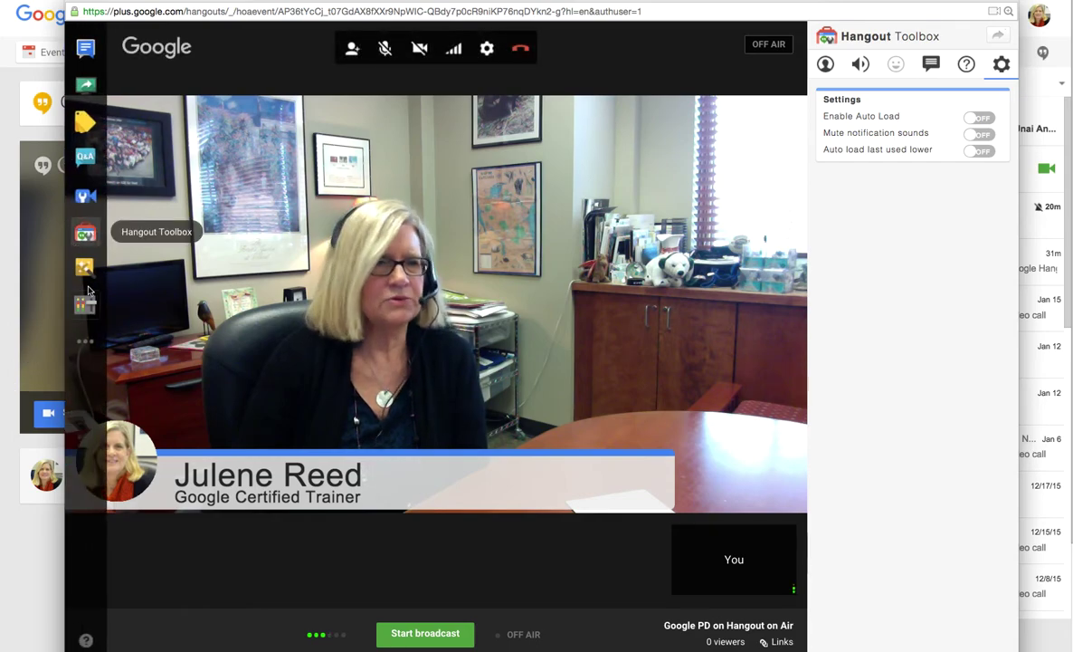
click(85, 306)
click(86, 341)
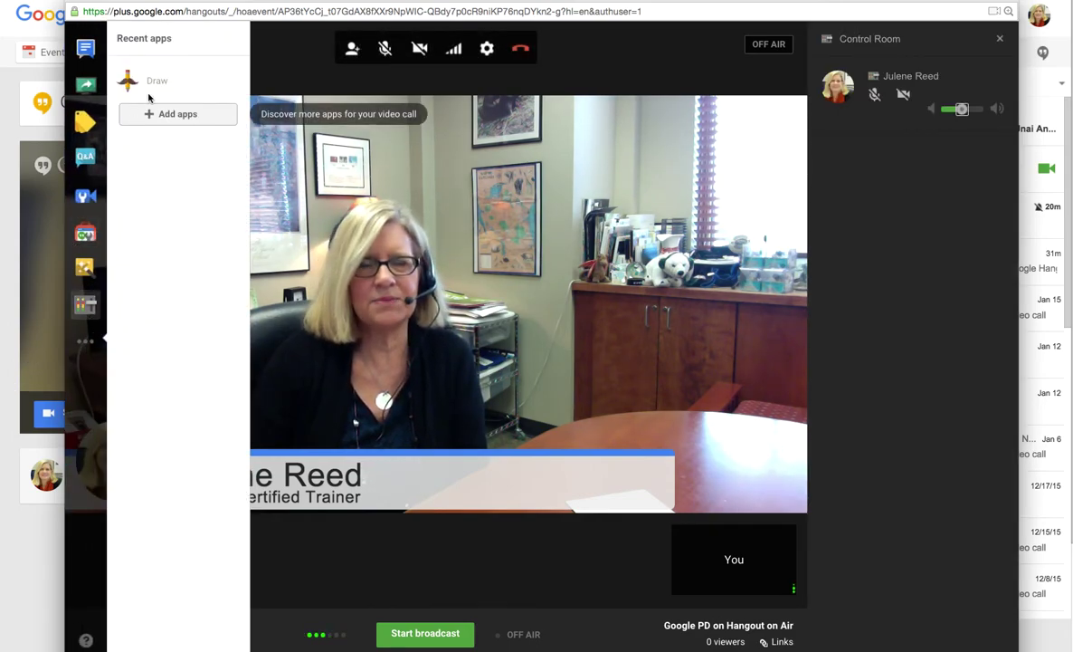
click(875, 239)
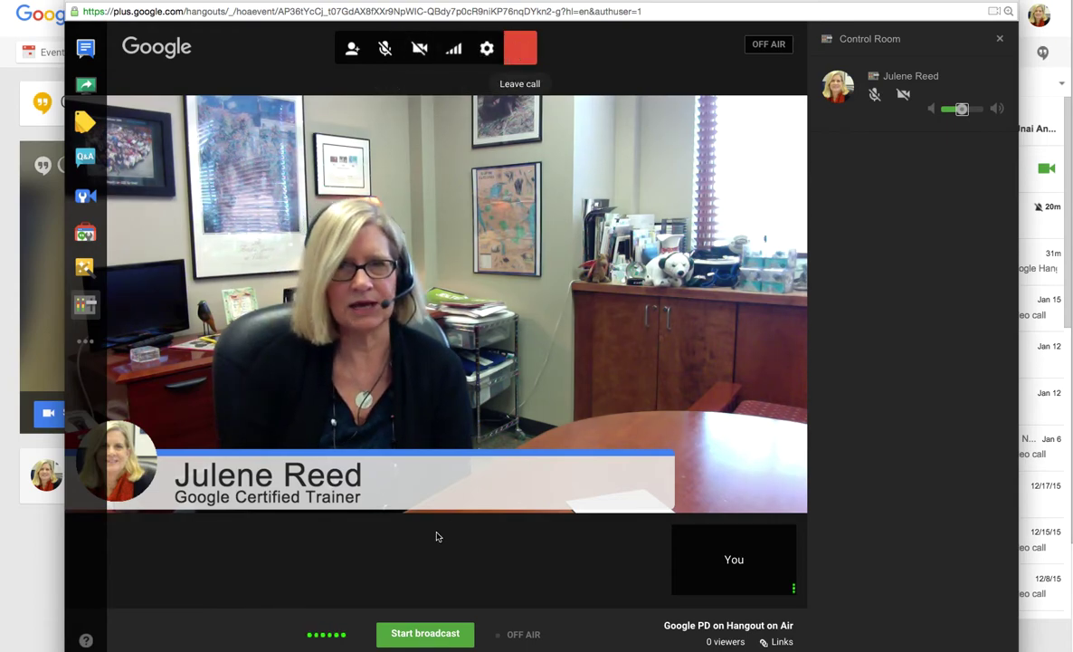
Start the broadcast and confirm going live on Google+ and YouTube.
click(427, 633)
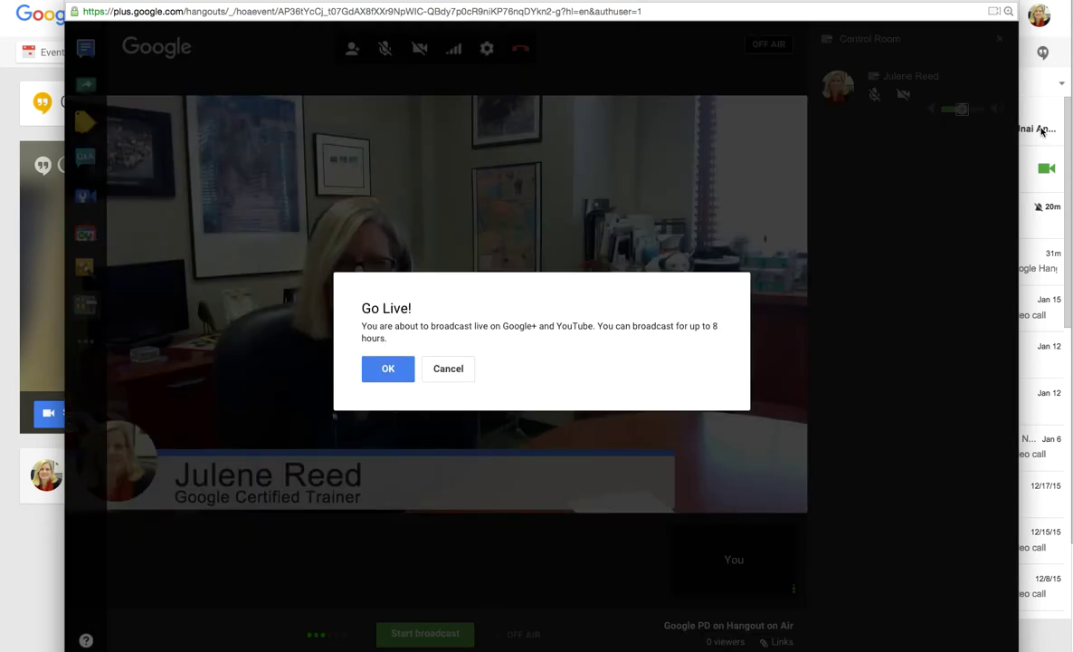
click(389, 369)
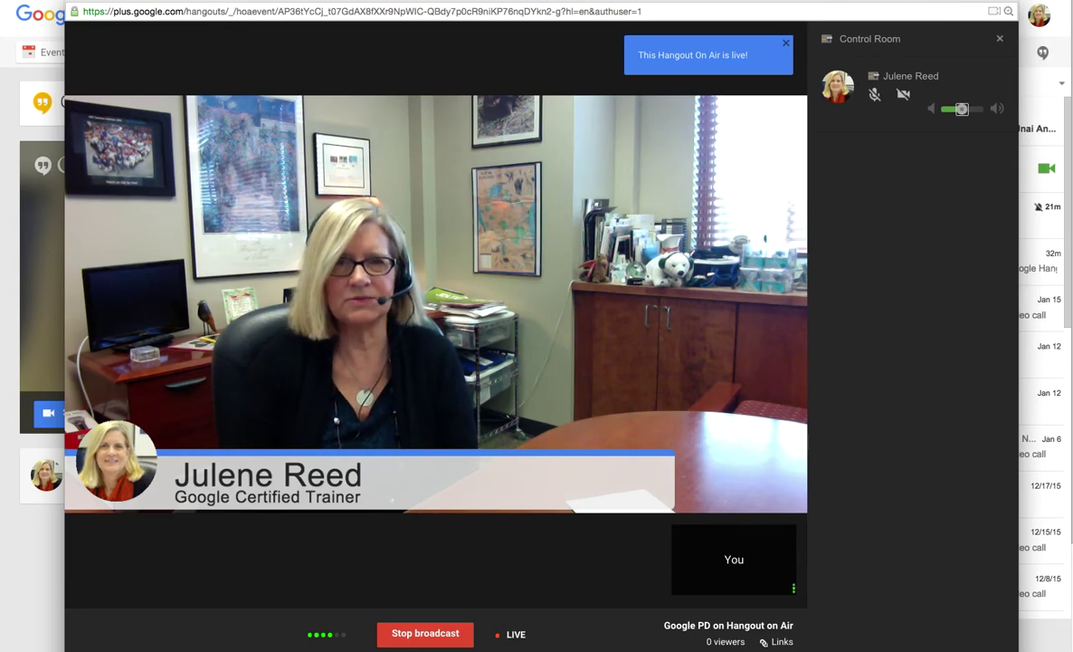
mouse_move(342, 596)
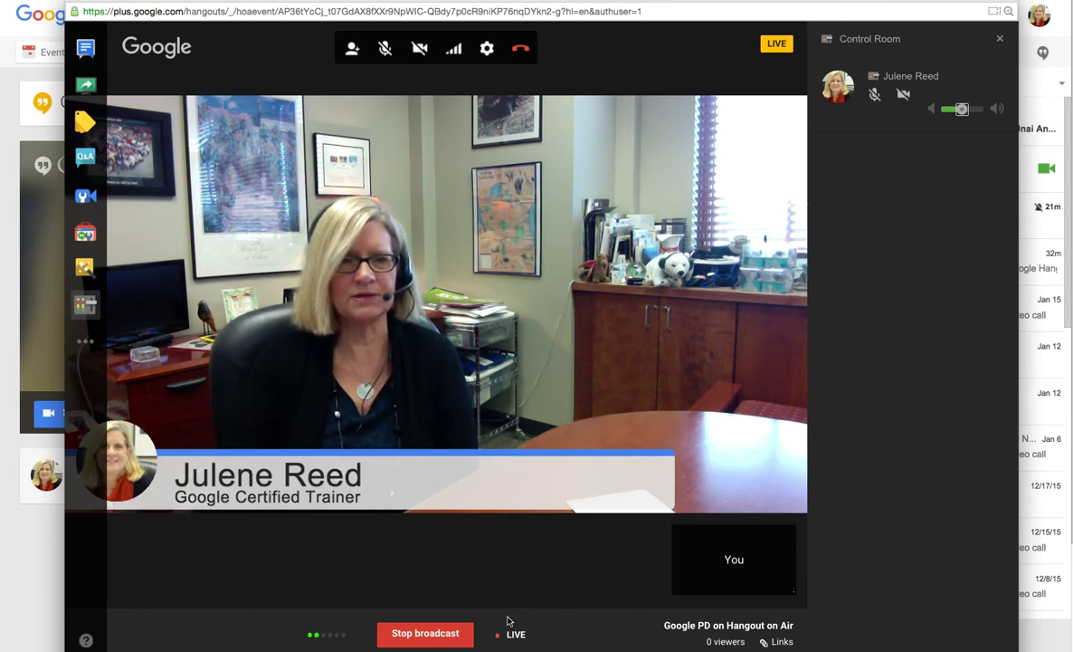
Stop the live broadcast, leave the call, and dismiss the broadcast-over notice.
click(445, 630)
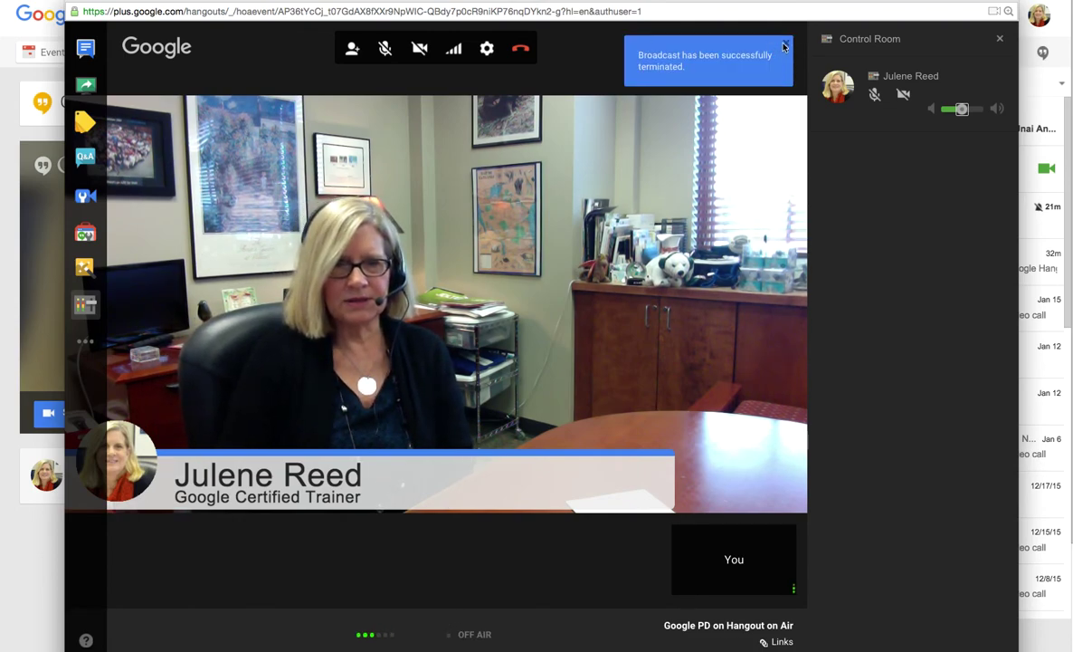
mouse_move(546, 64)
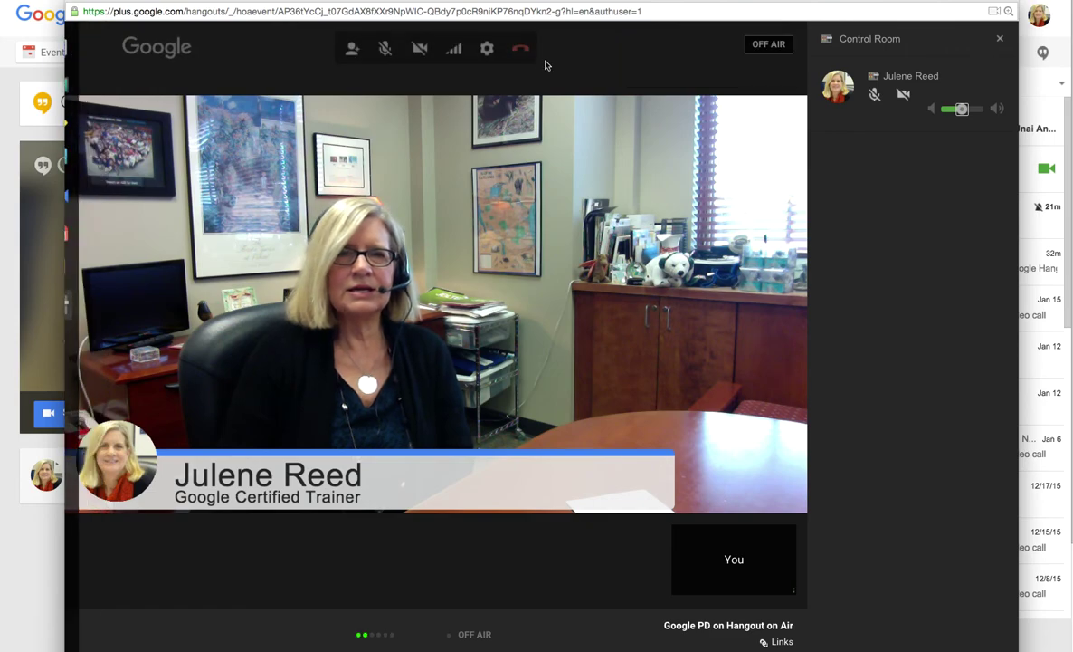
click(530, 51)
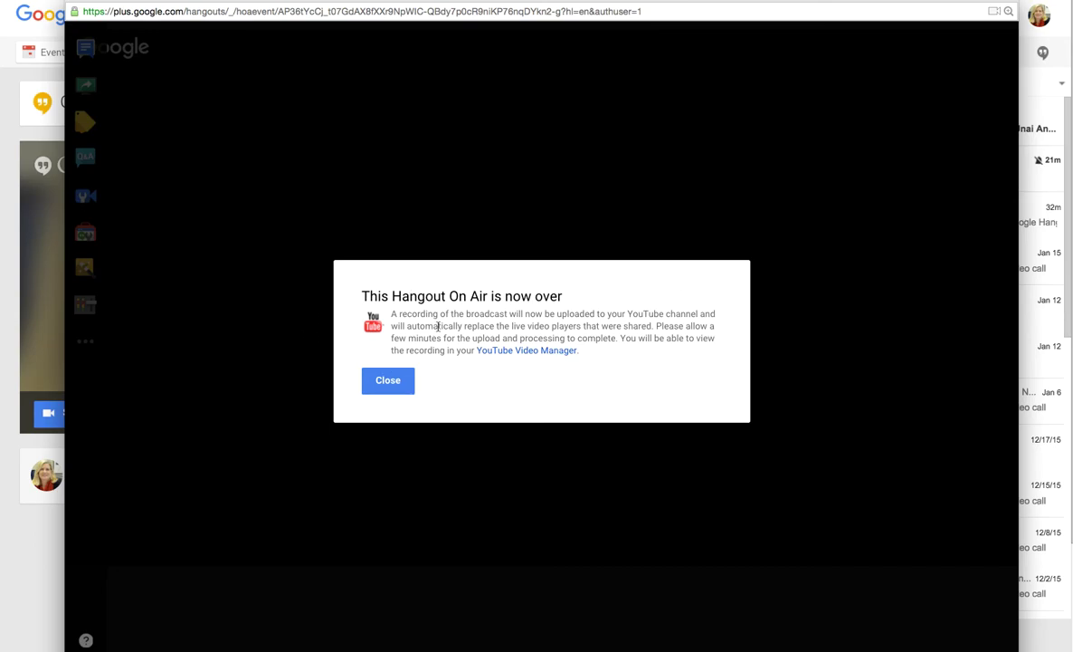
click(399, 383)
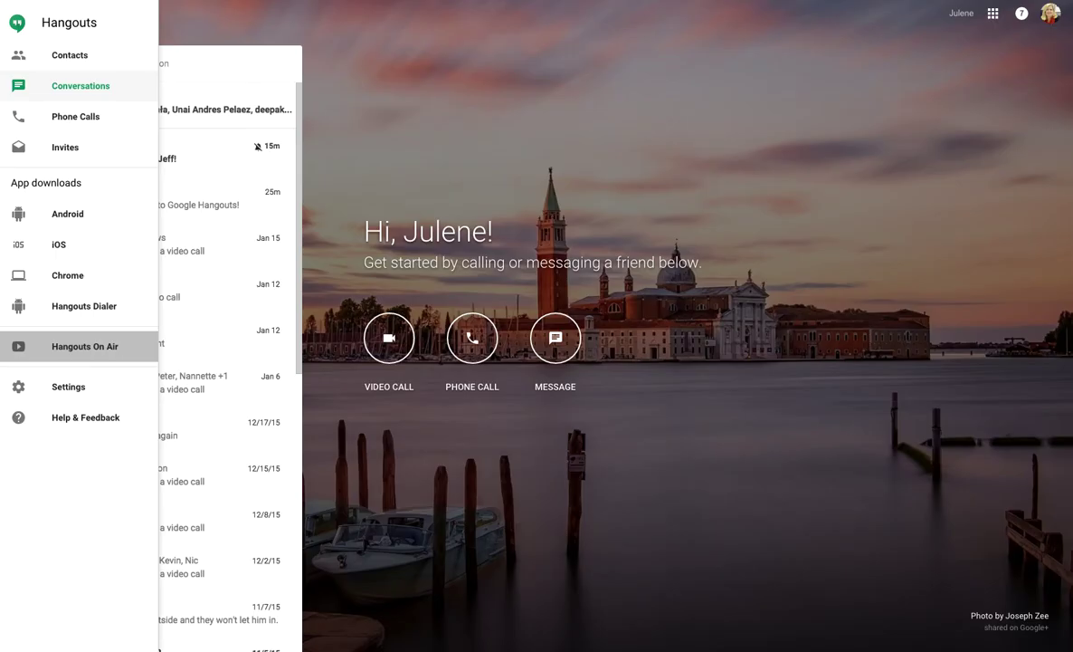
Go from the Google+ event page to the Google Hangouts home page.
click(17, 13)
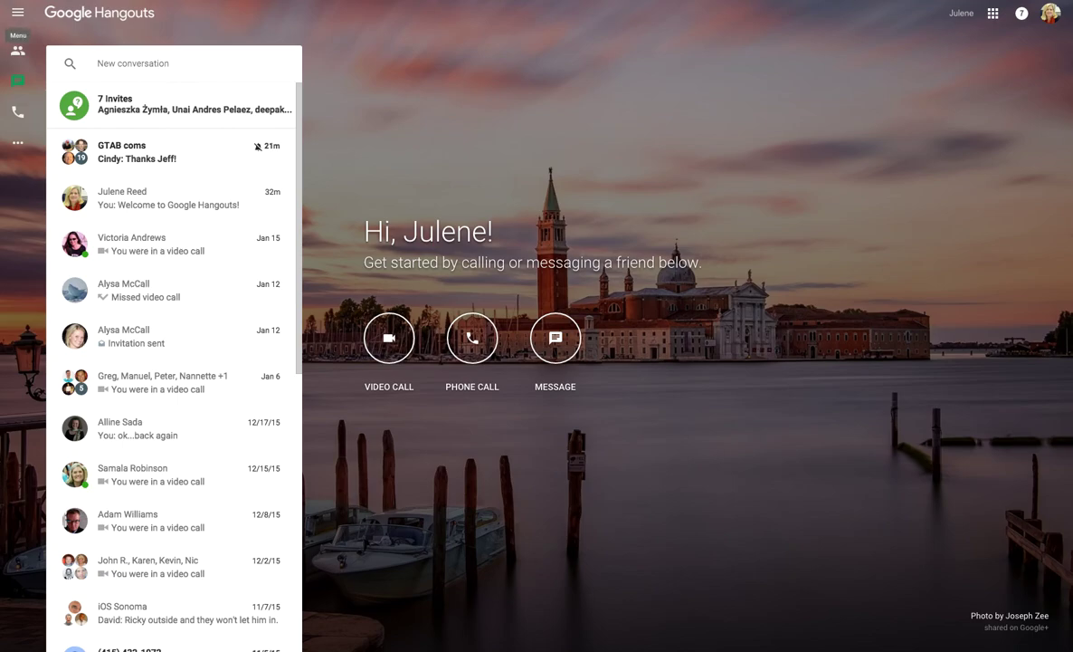